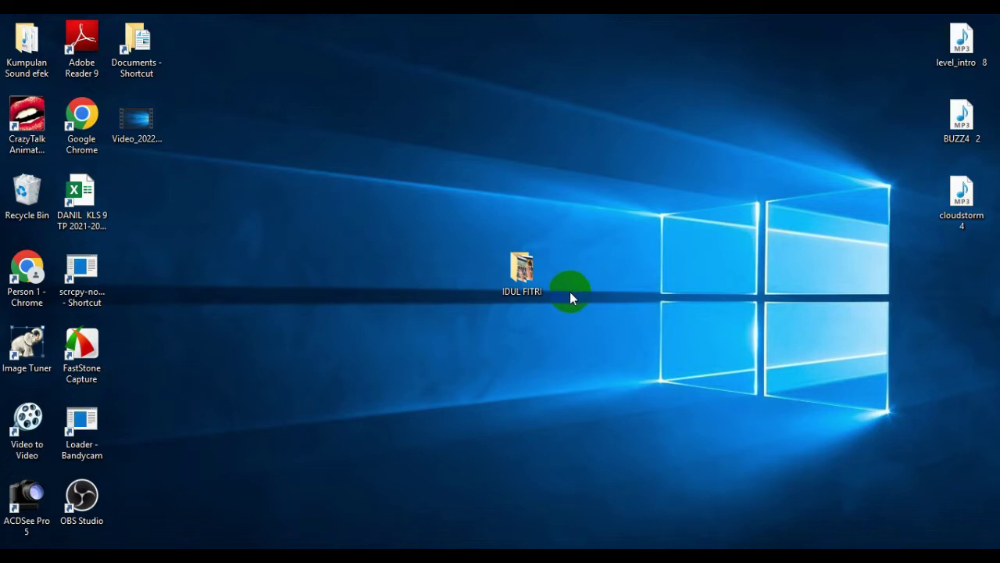
Step: Open the IDUL FITRI desktop folder and play the MUI IDUL FITRI video
double_click(522, 269)
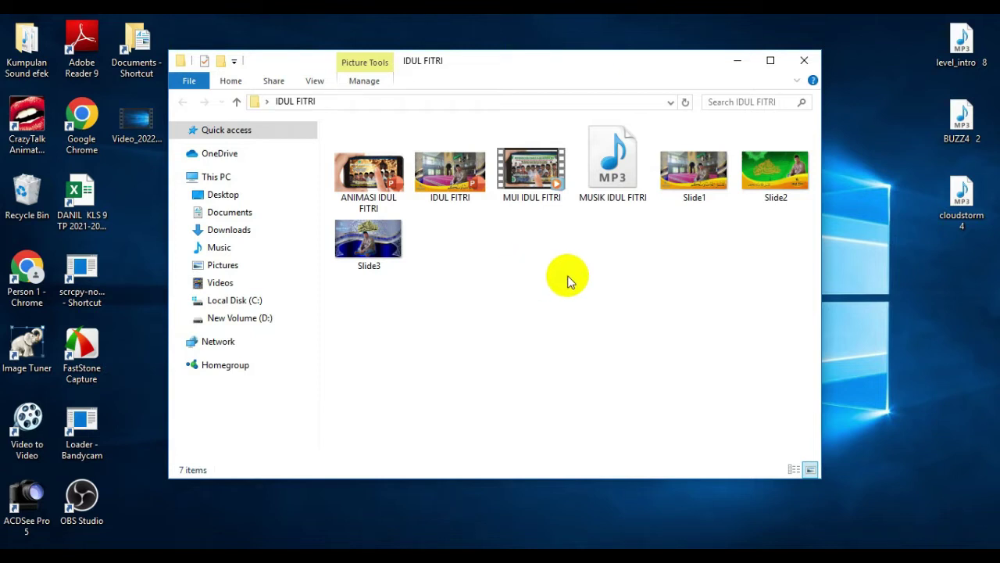
mouse_move(531, 168)
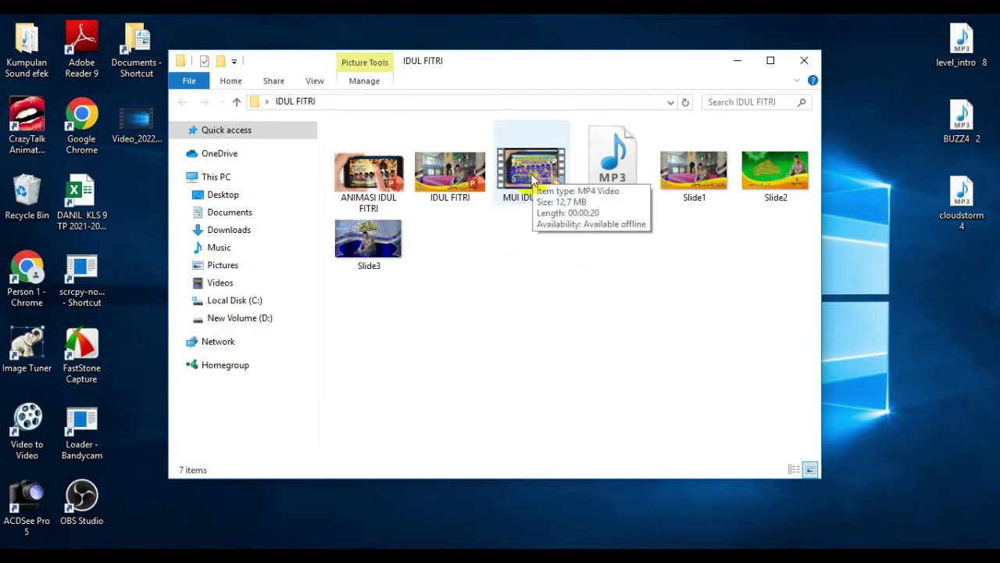
double_click(532, 178)
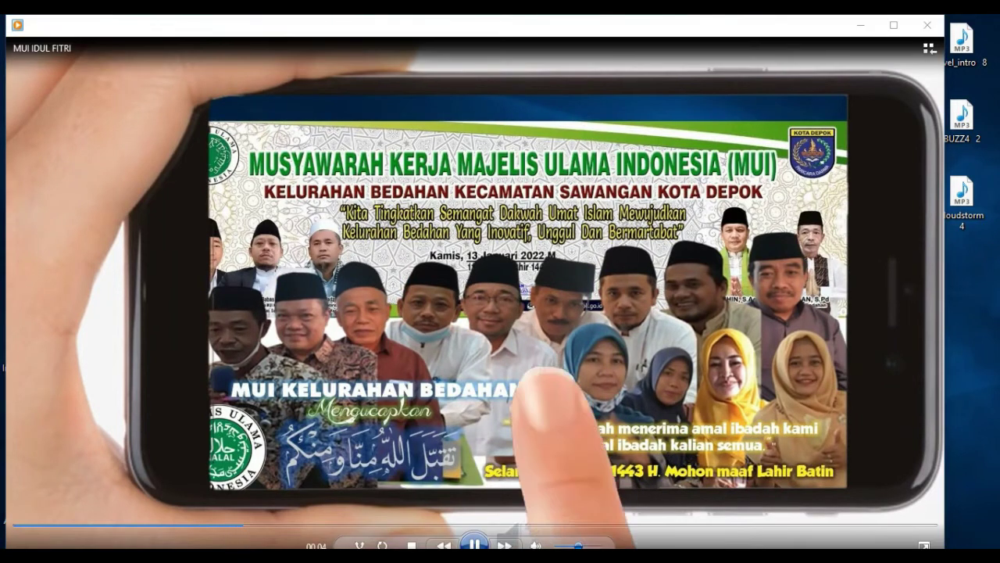
Step: Lower the speaker volume to 49 while the video plays, then close the player
left_click(921, 542)
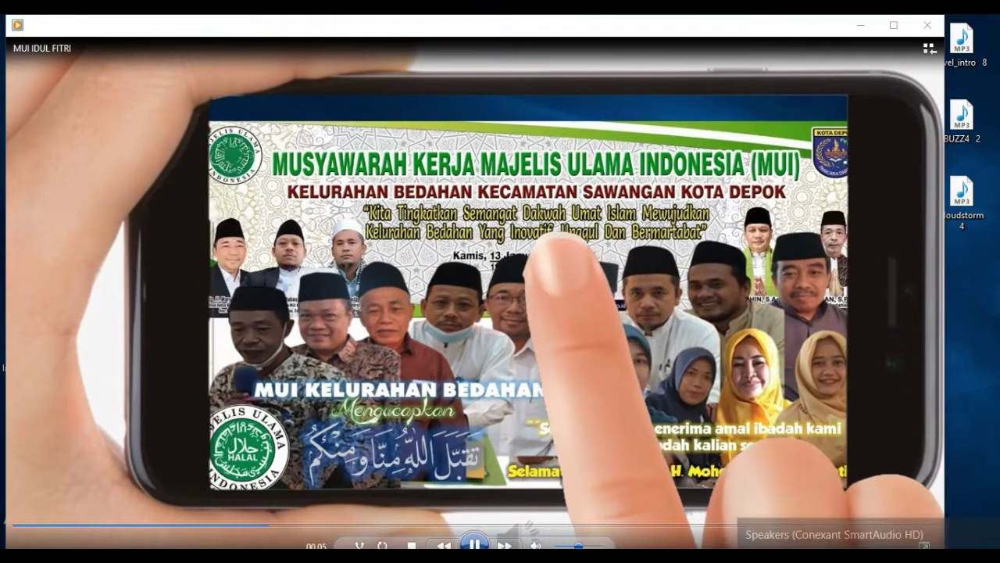
left_click_drag(931, 528, 871, 539)
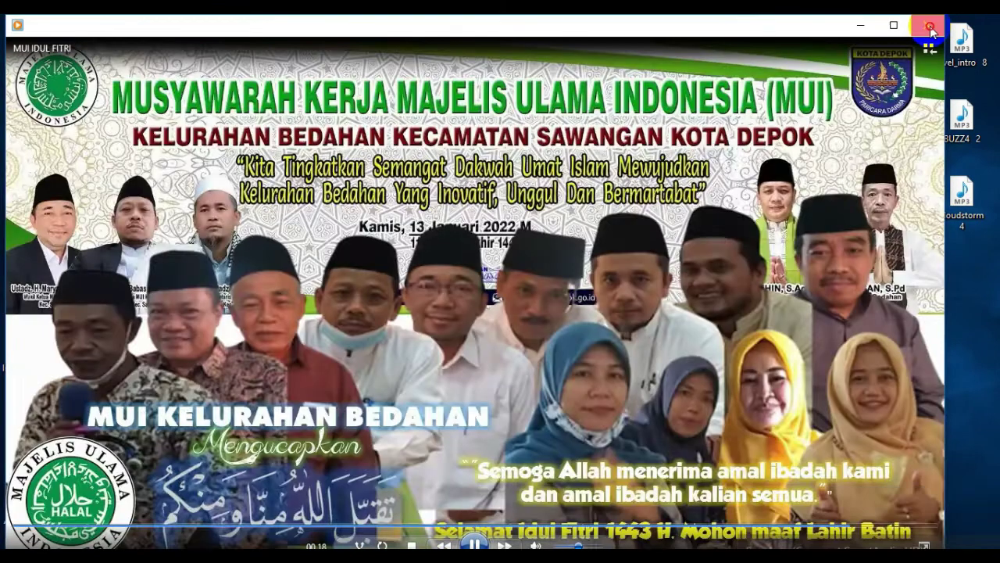
left_click(930, 27)
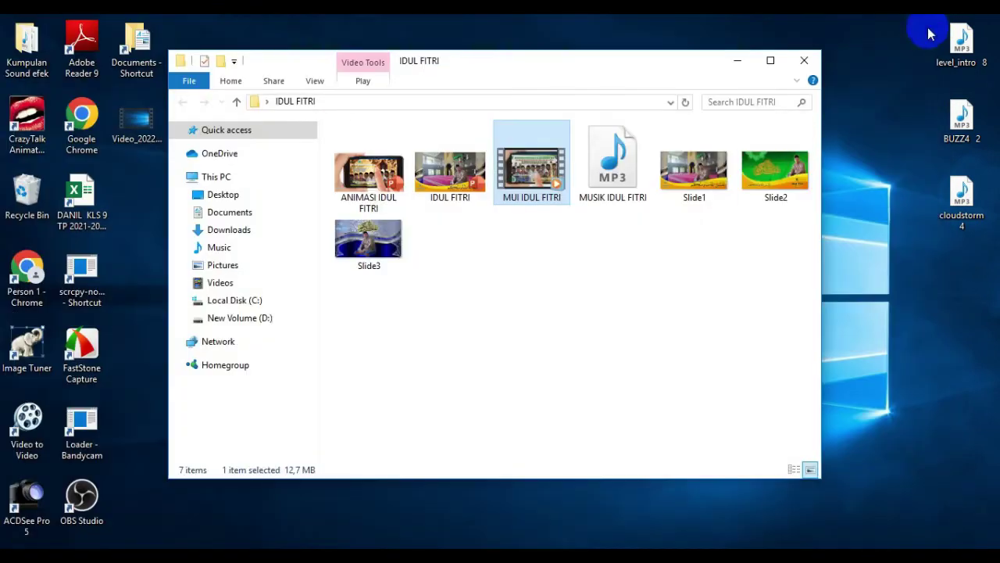
Step: Clear the file selection and open the IDUL FITRI presentation in PowerPoint
left_click(578, 273)
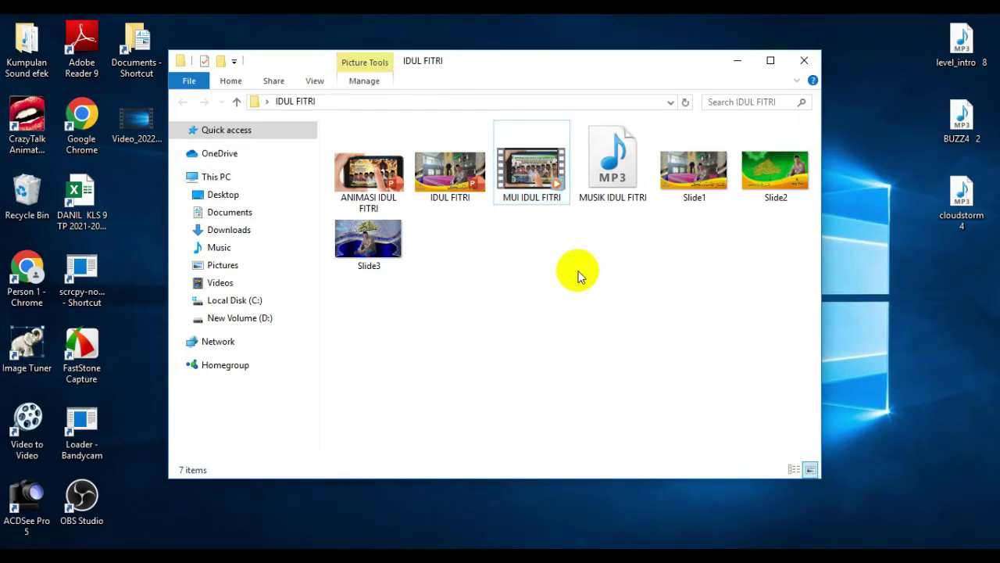
double_click(451, 181)
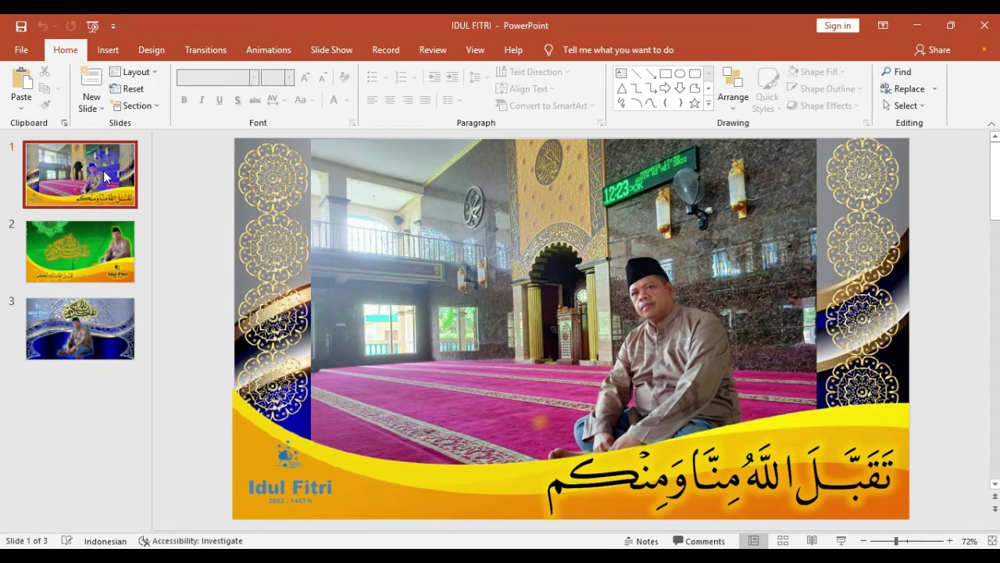
Step: Preview slides 2 and 3, then flip back and forth between slides 1, 2 and 3
left_click(100, 265)
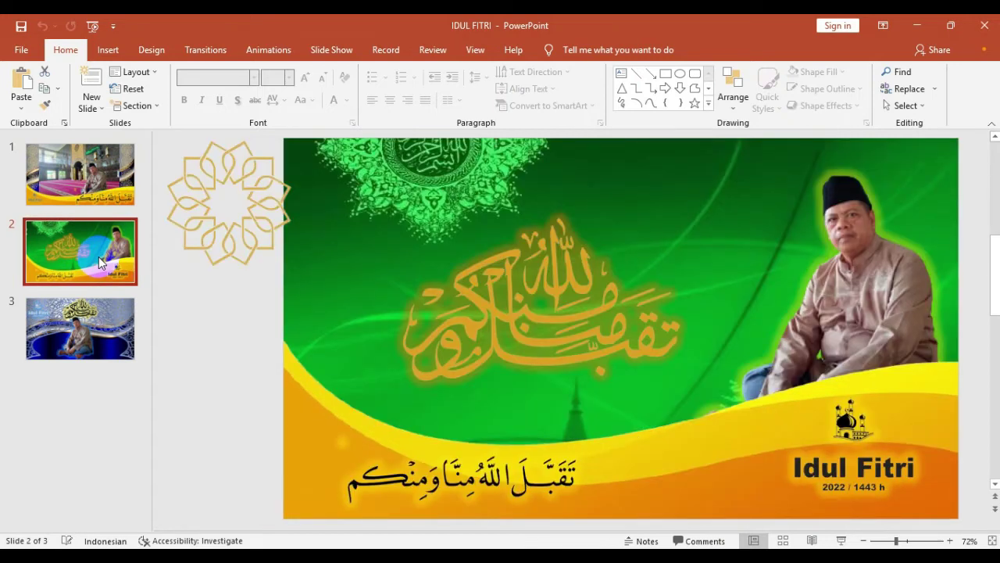
left_click(98, 323)
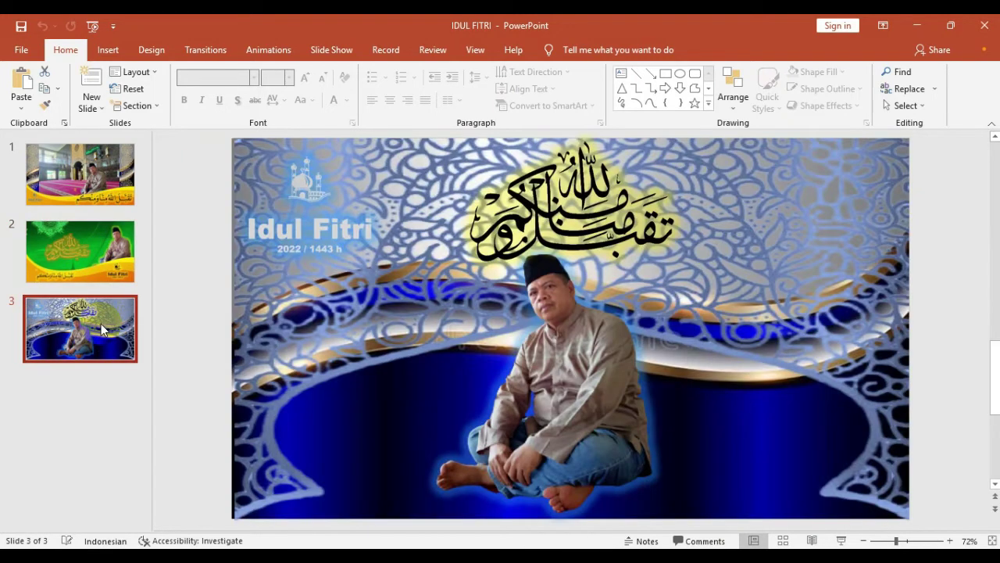
left_click(108, 171)
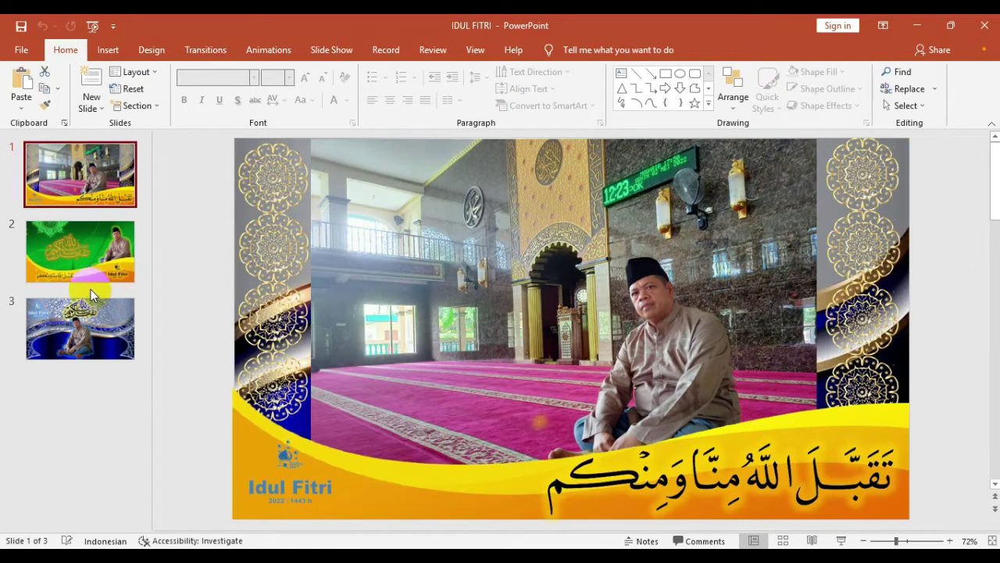
left_click(97, 252)
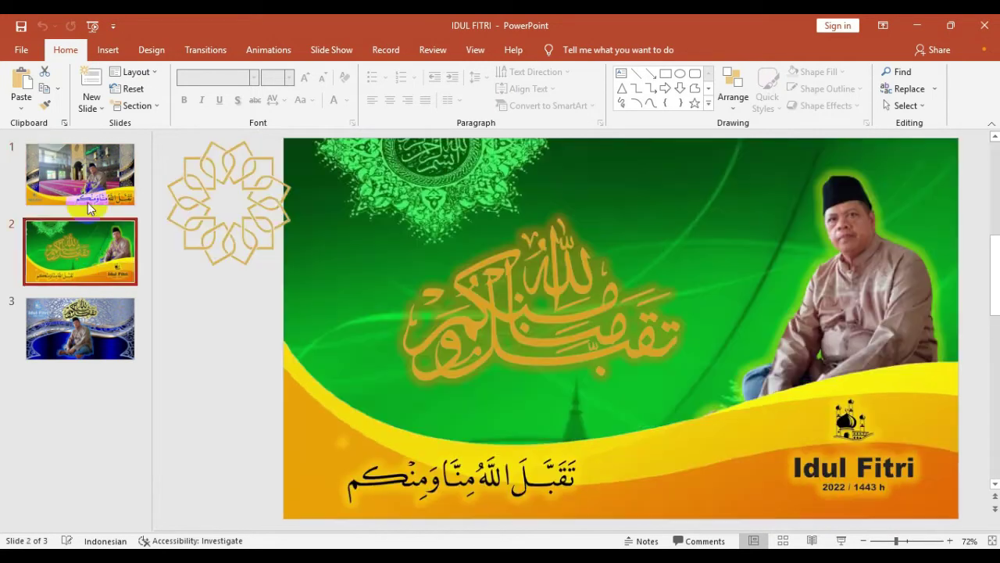
left_click(86, 183)
left_click(78, 248)
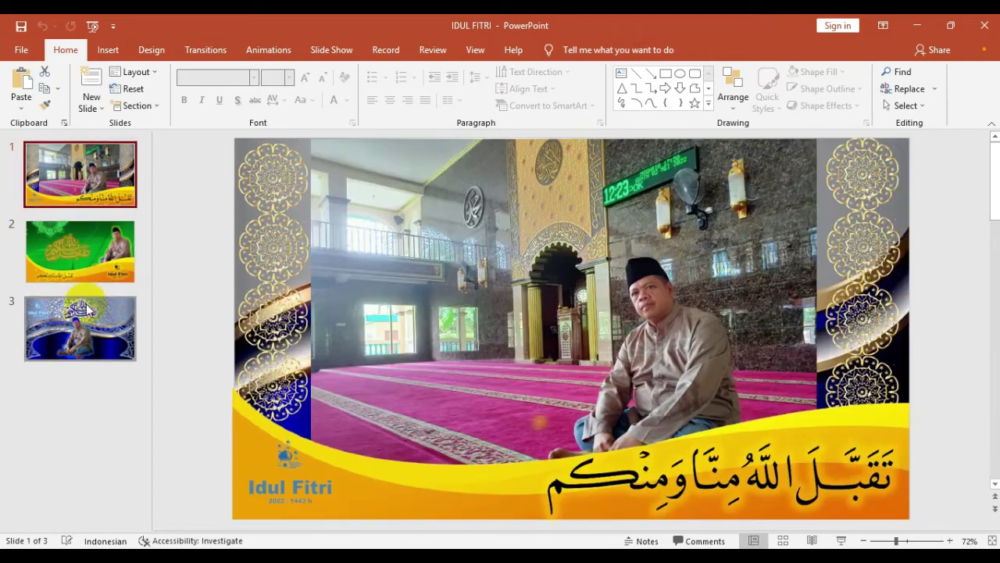
left_click(88, 310)
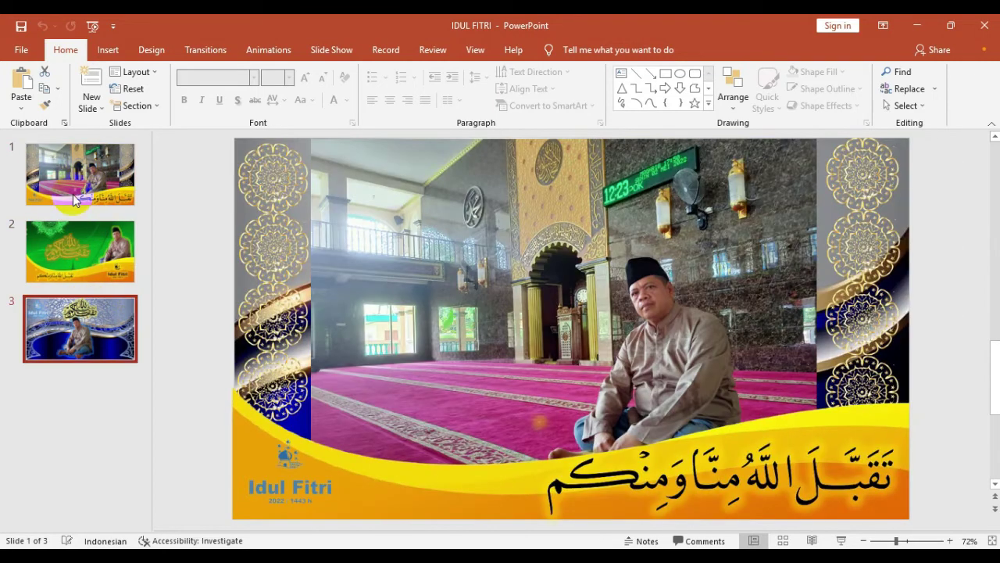
left_click(76, 199)
left_click(99, 245)
Step: Cycle through the three slides again, end on the mosque-photo slide 1, and open the File page
left_click(78, 176)
left_click(82, 328)
left_click(76, 178)
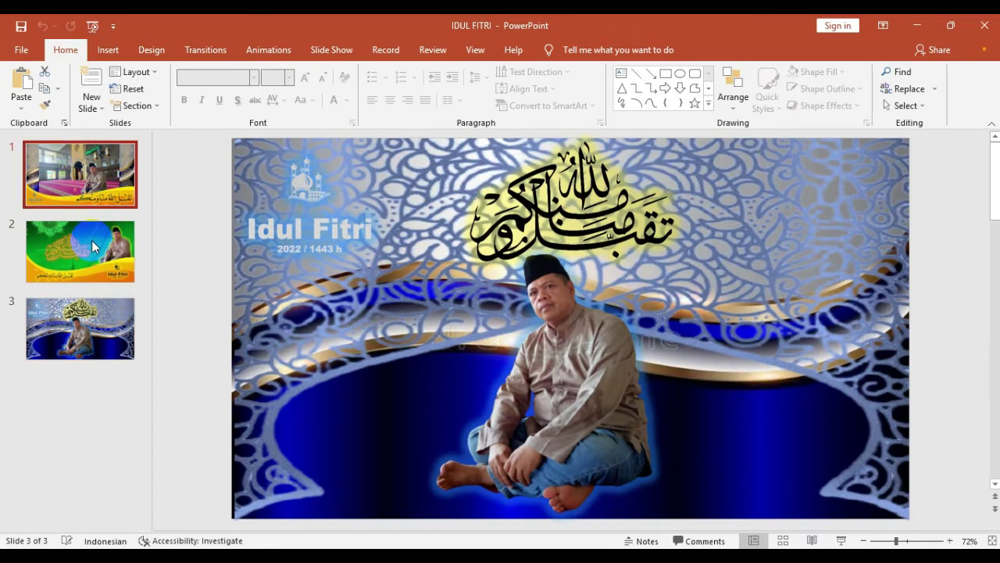
left_click(90, 250)
left_click(101, 323)
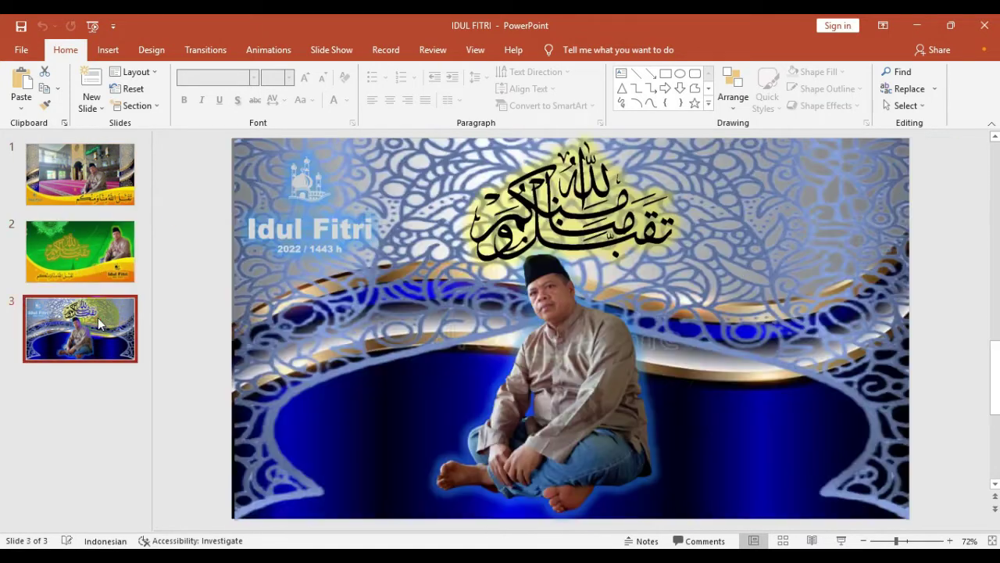
left_click(94, 179)
left_click(101, 238)
left_click(112, 313)
left_click(82, 176)
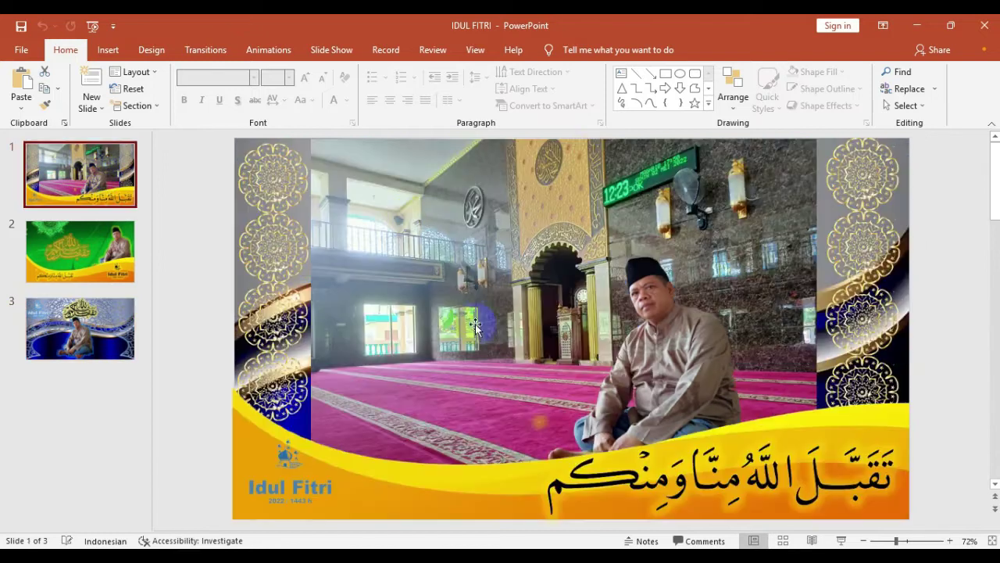
left_click(93, 181)
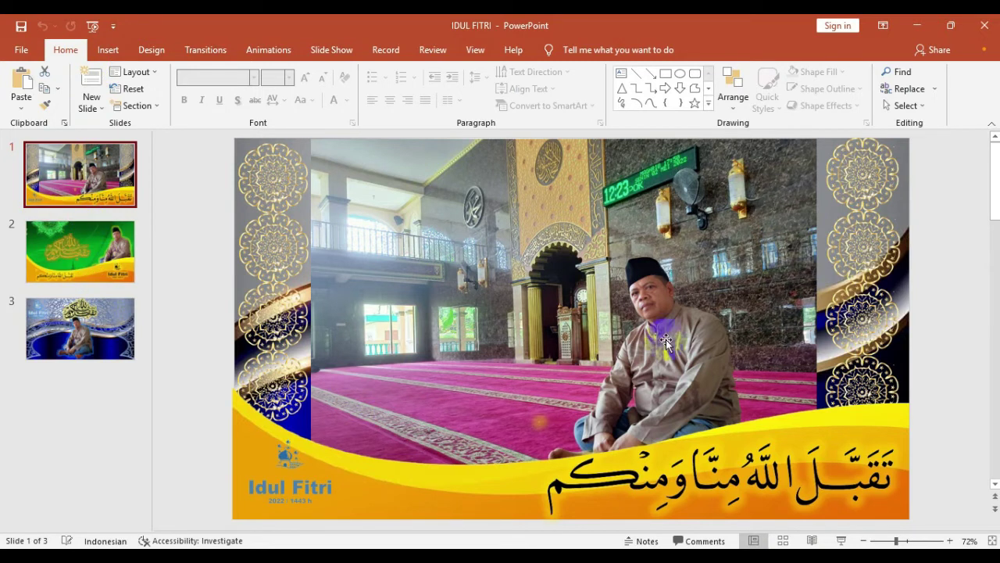
left_click(21, 49)
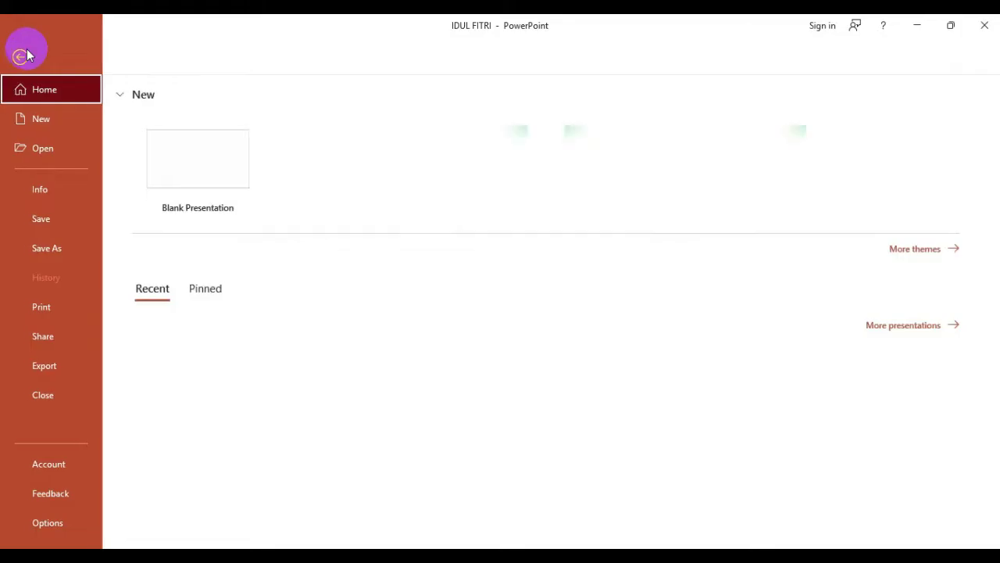
Step: Save the presentation to the Desktop as JPEG File Interchange Format, named 'IDUL FITRI 1443 H'
left_click(48, 255)
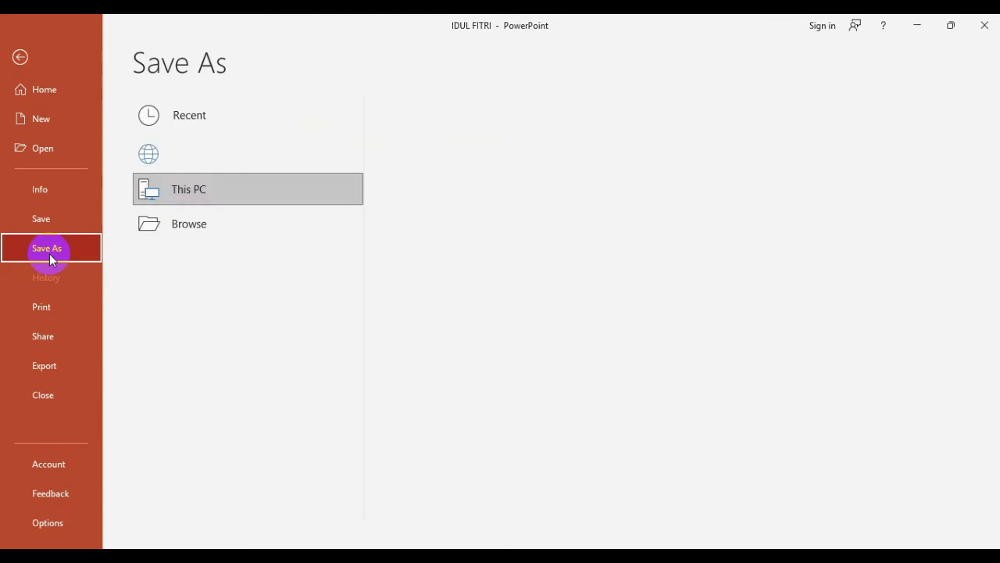
double_click(217, 196)
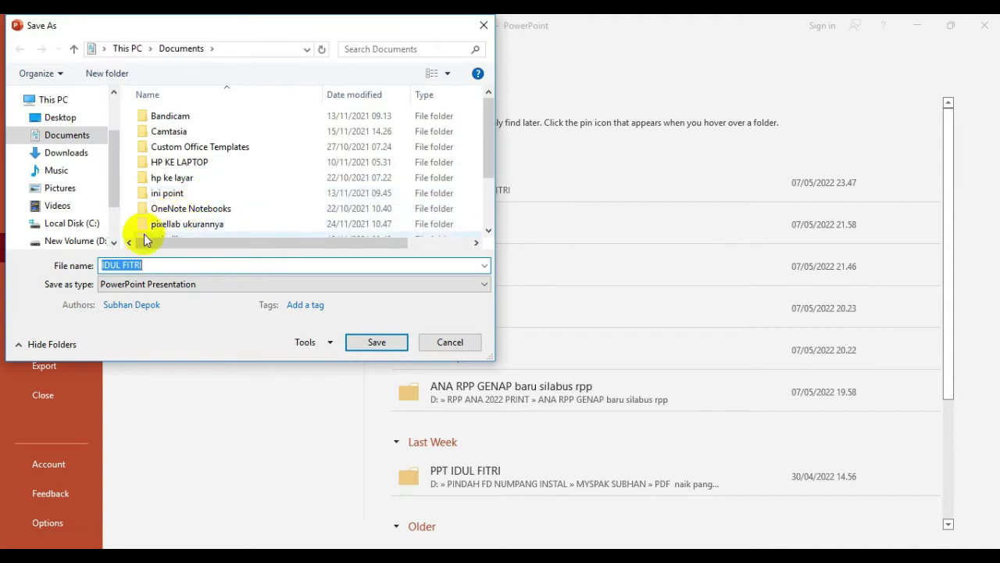
left_click(72, 123)
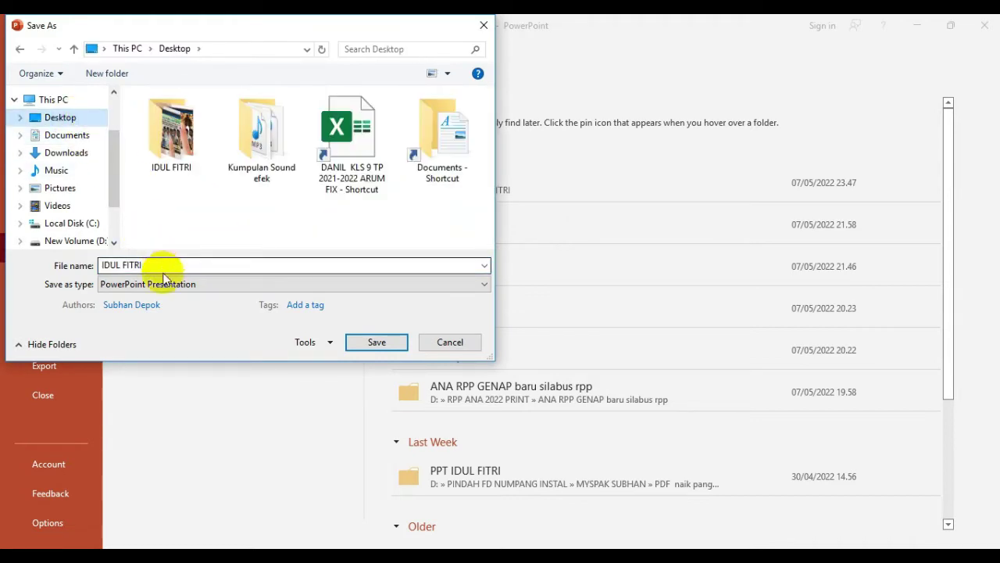
left_click(165, 284)
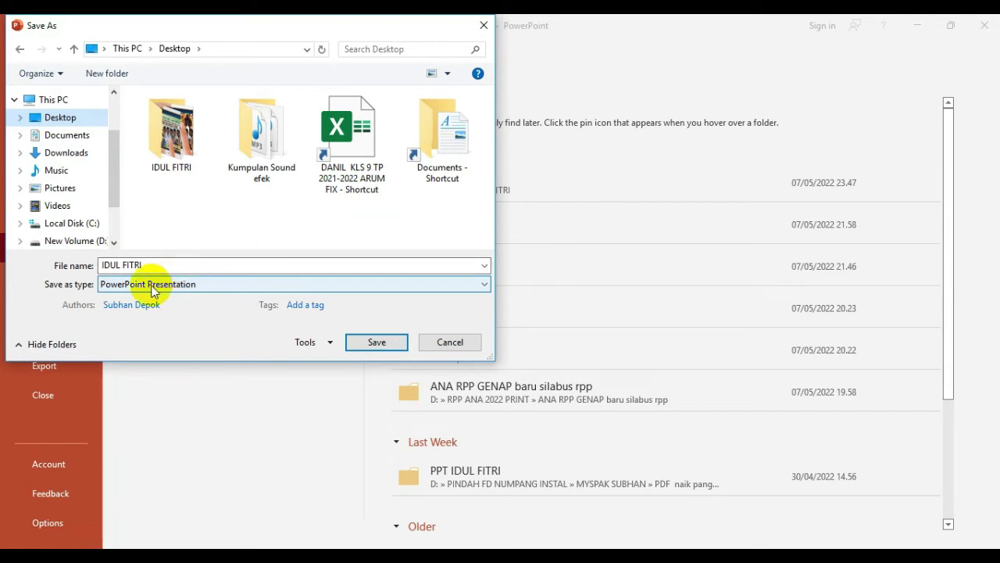
left_click(152, 286)
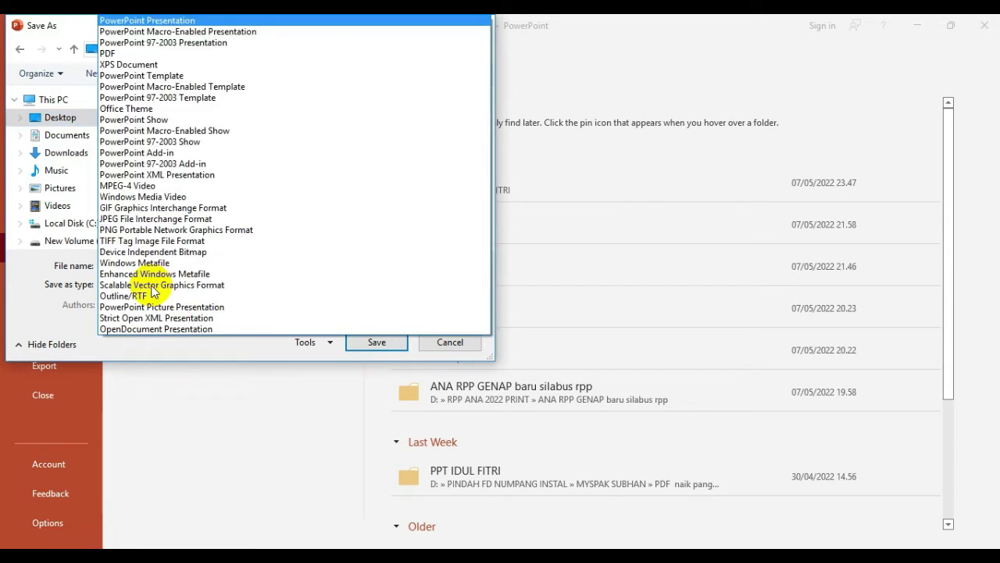
left_click(121, 221)
double_click(167, 265)
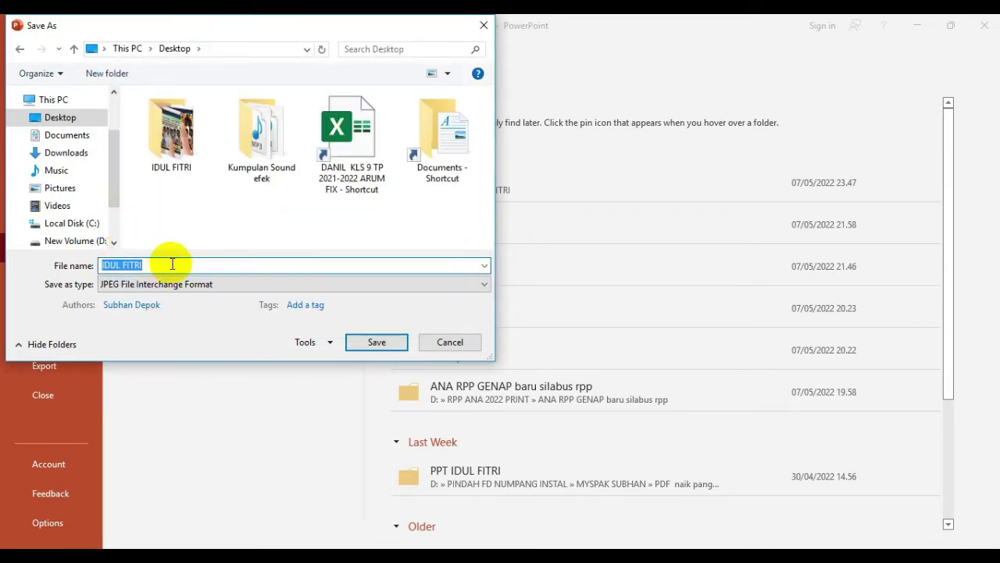
type("IDUL FITR")
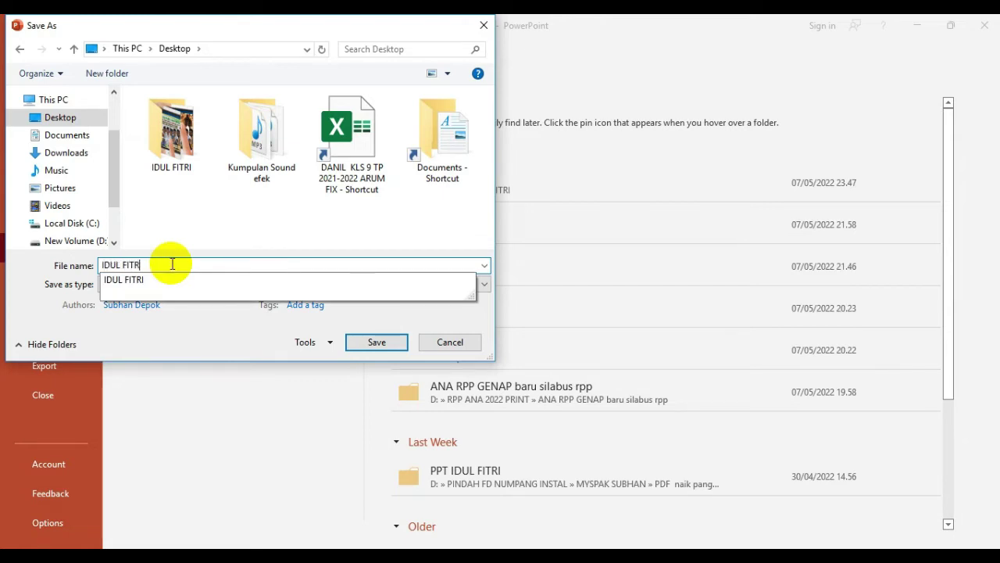
type("I 1443 H")
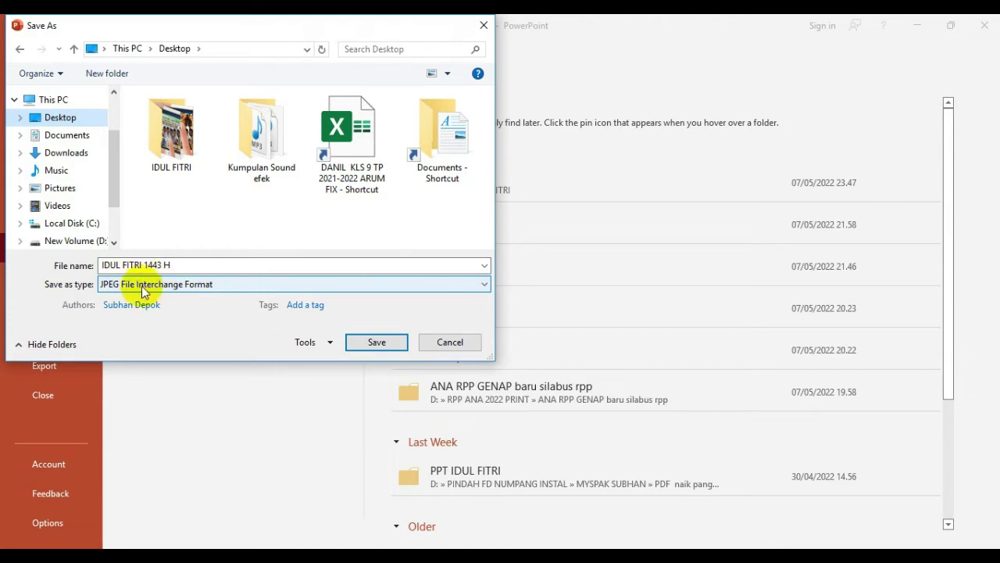
left_click(378, 342)
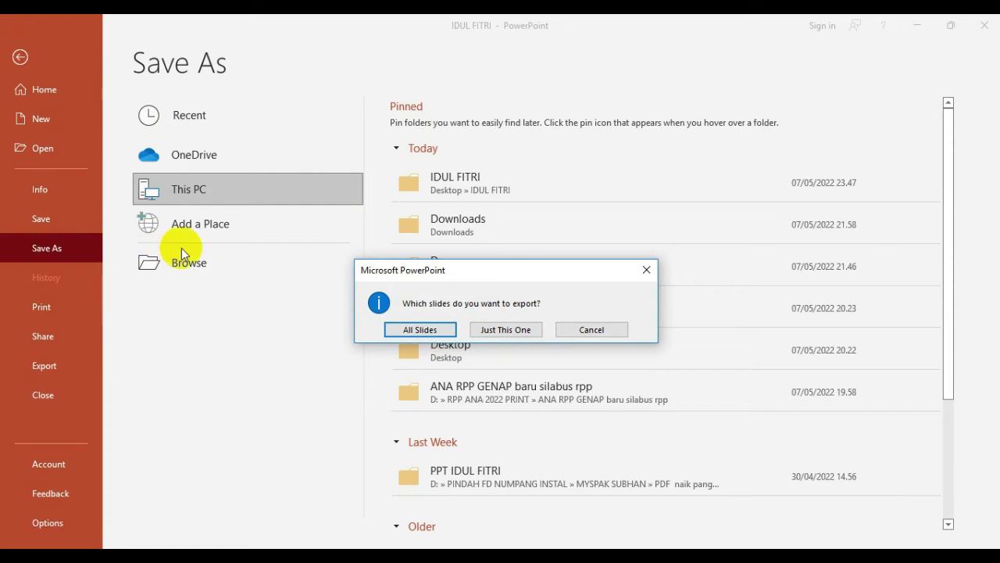
Step: Export all slides as separate JPEG files and acknowledge the confirmation message
left_click(415, 331)
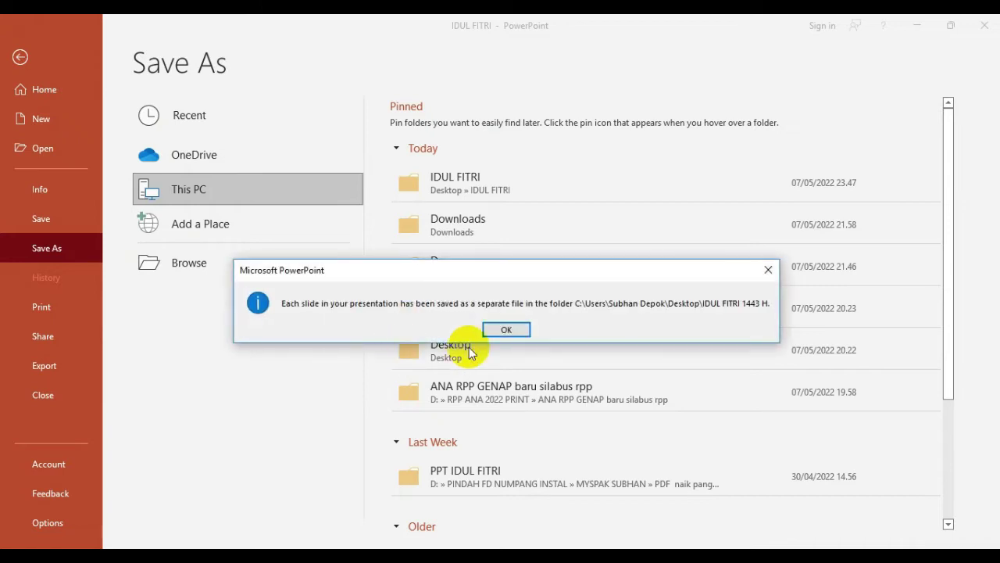
left_click(506, 331)
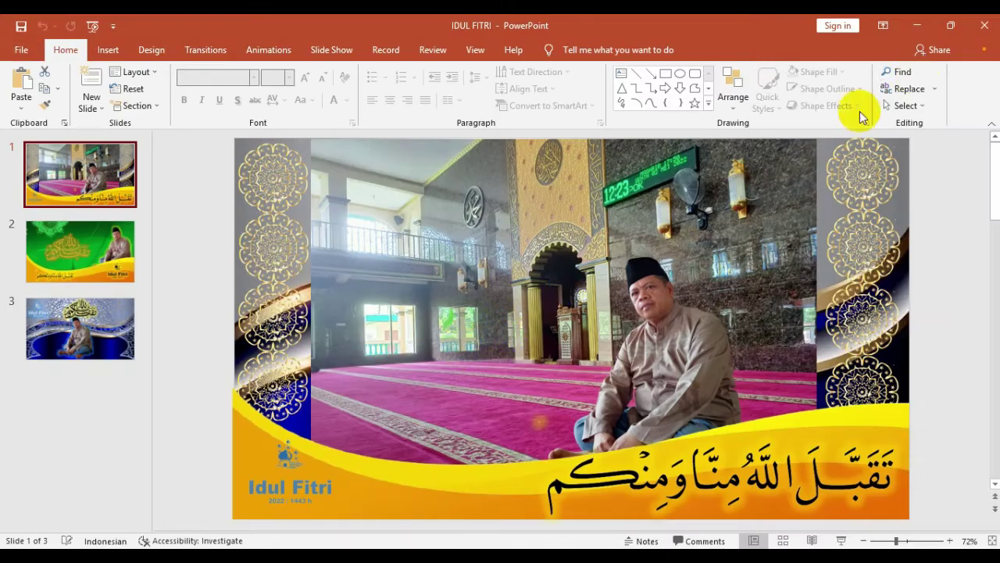
Step: Close PowerPoint, open the IDUL FITRI 1443 H folder, and open its Slide1 image
left_click(993, 30)
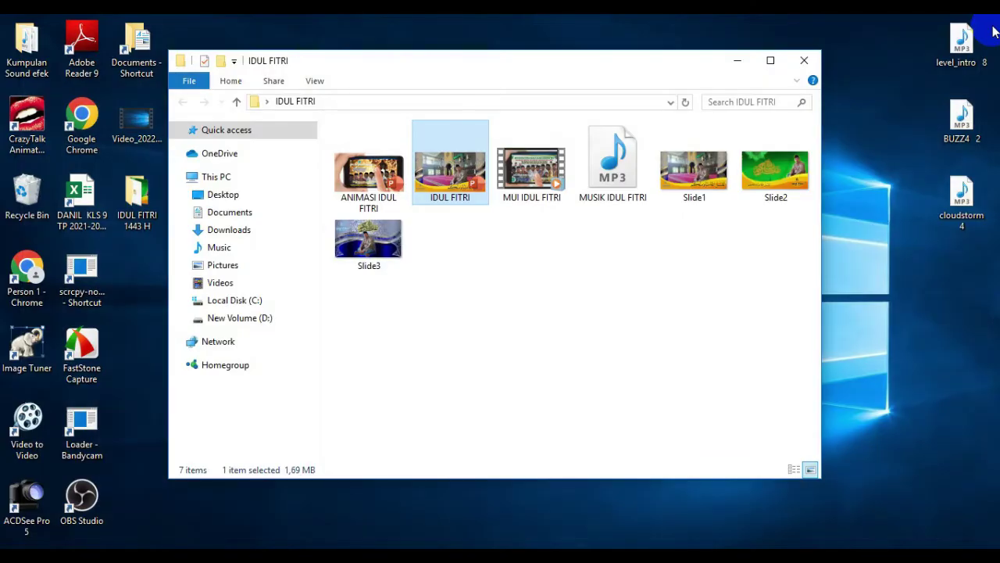
left_click_drag(478, 69, 683, 106)
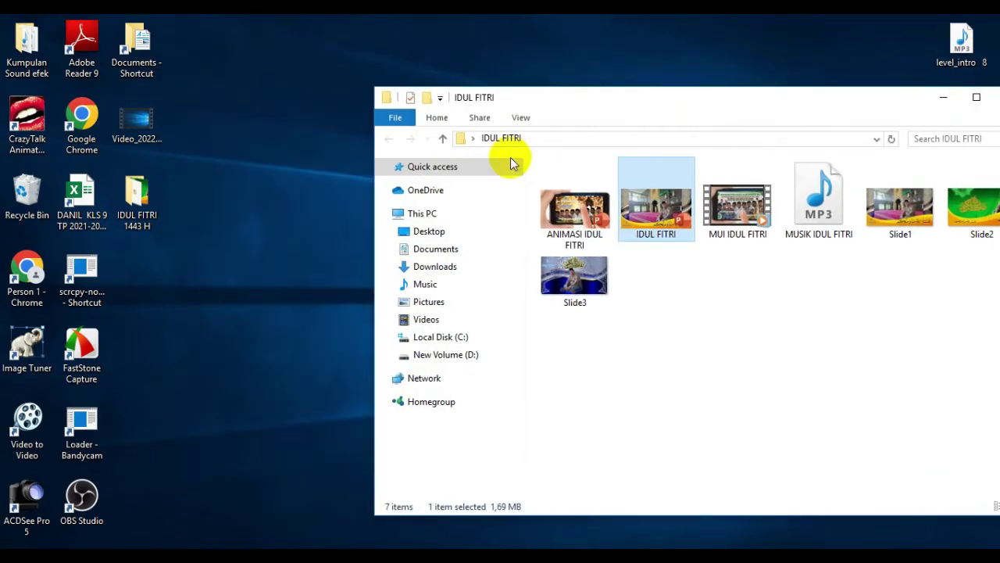
double_click(152, 199)
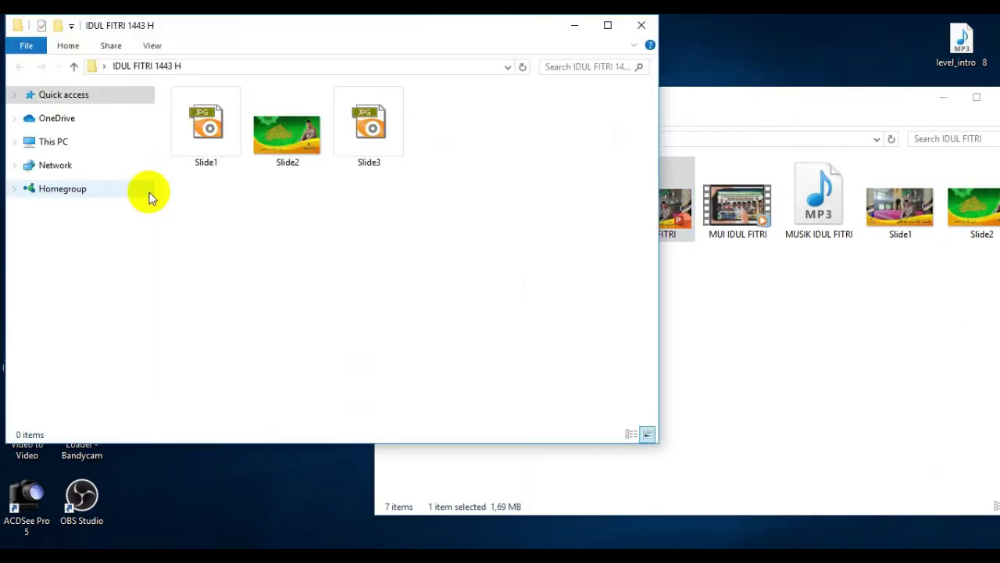
double_click(216, 147)
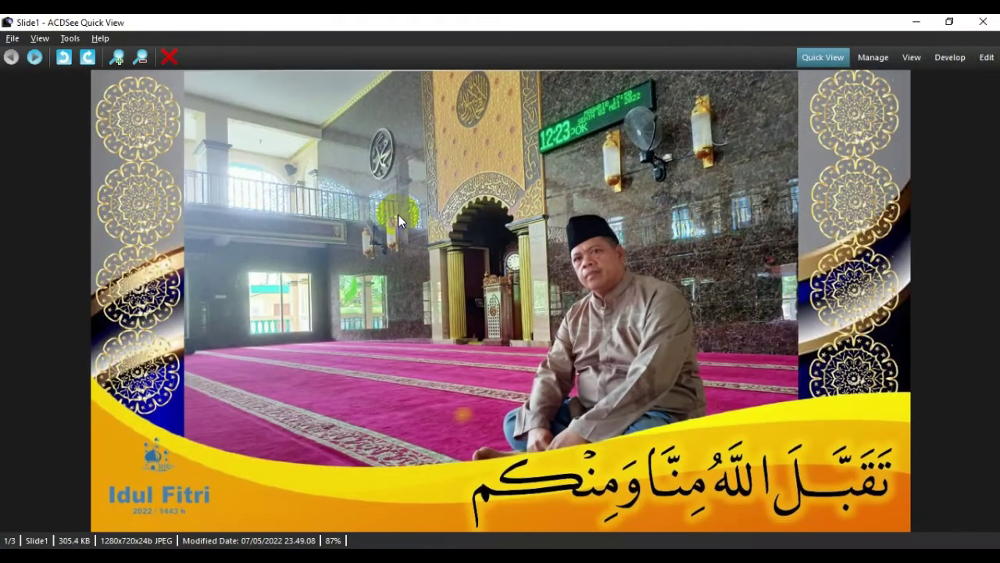
Step: Step through the Slide2 and Slide3 images in ACDSee, then close the viewer
left_click(398, 215)
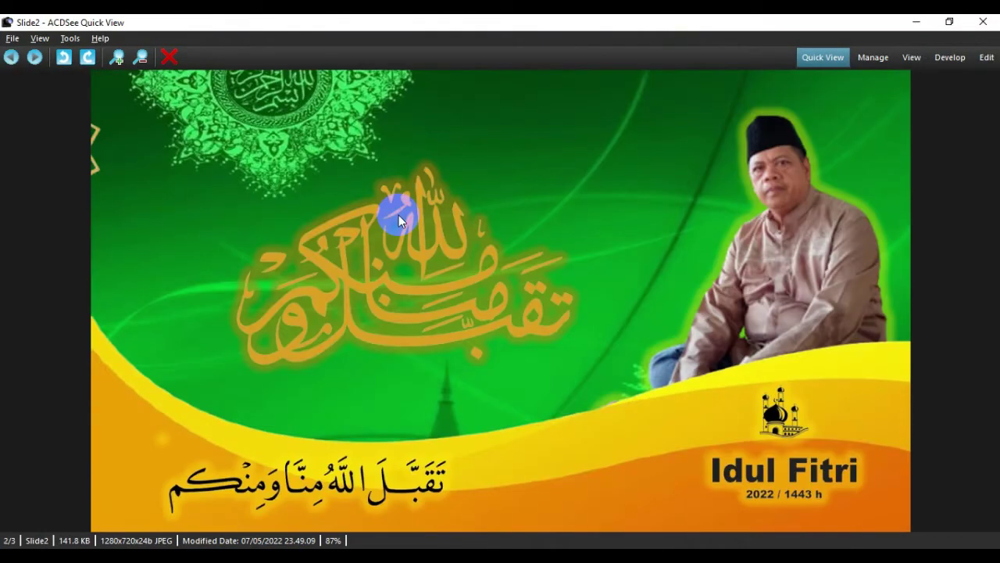
left_click(399, 215)
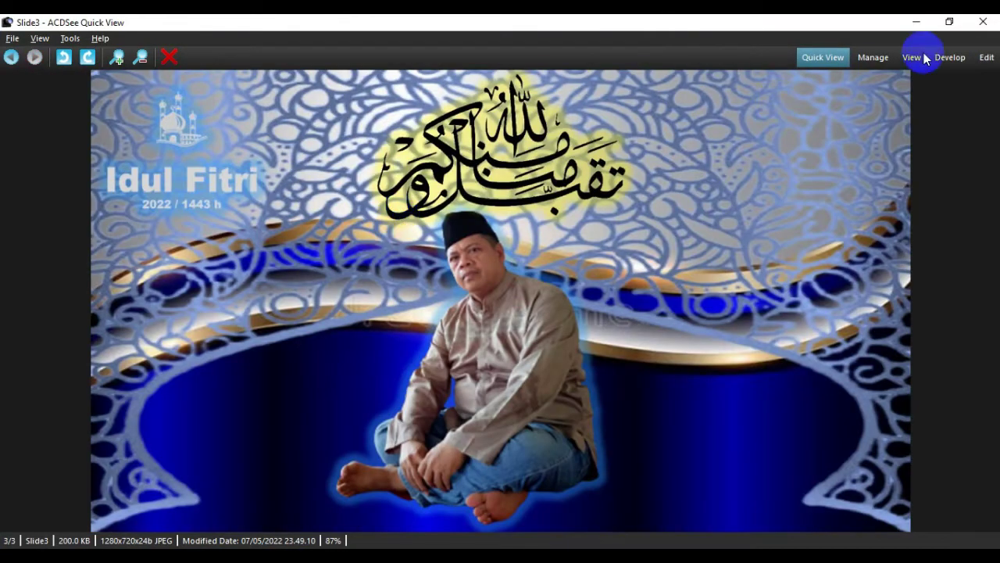
left_click(983, 23)
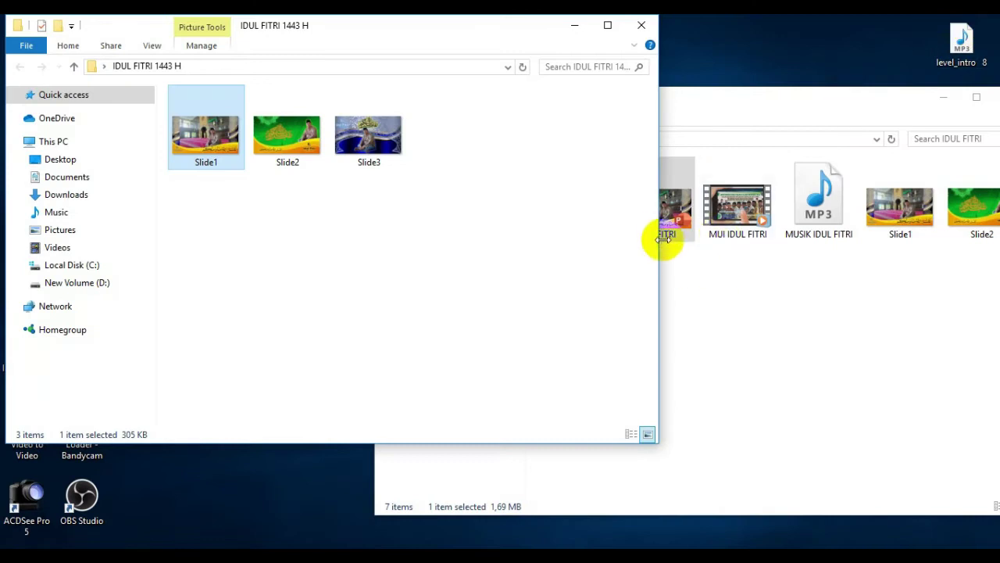
Step: Rearrange the Explorer windows, preview Slide1 from the IDUL FITRI folder, and close the viewer
left_click_drag(660, 243, 353, 279)
left_click_drag(737, 112, 614, 74)
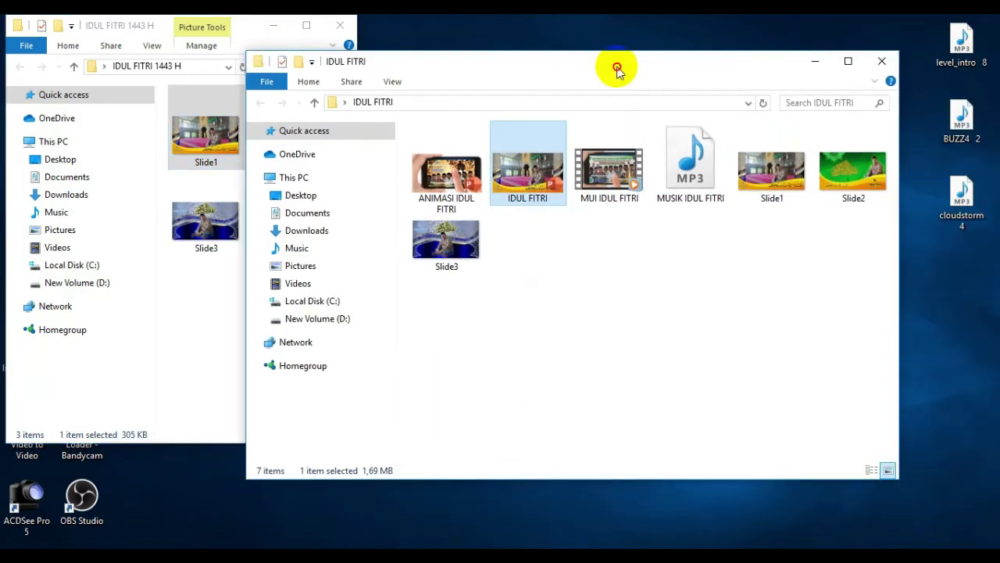
double_click(772, 174)
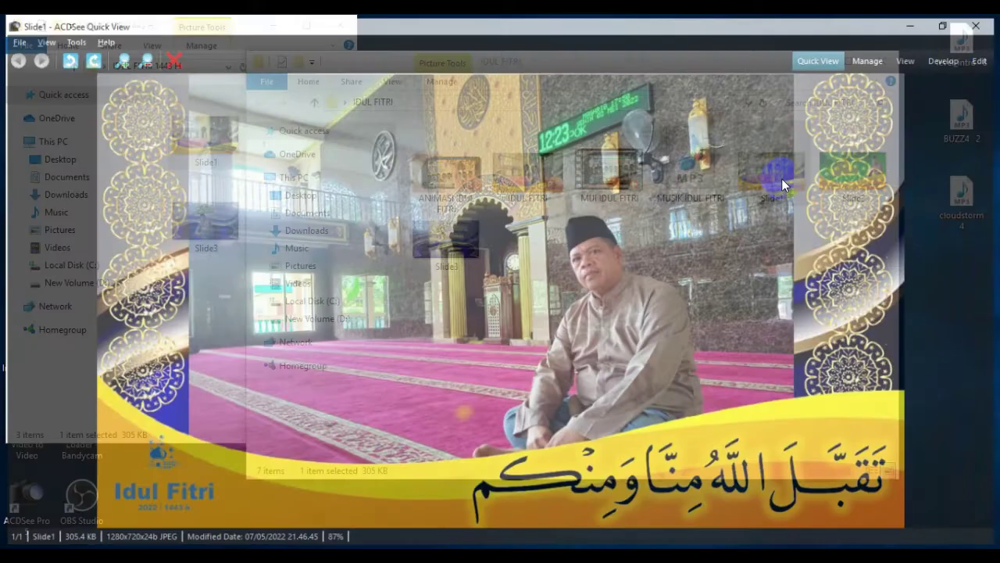
scroll(726, 225, "down", 1)
scroll(726, 225, "down", 1)
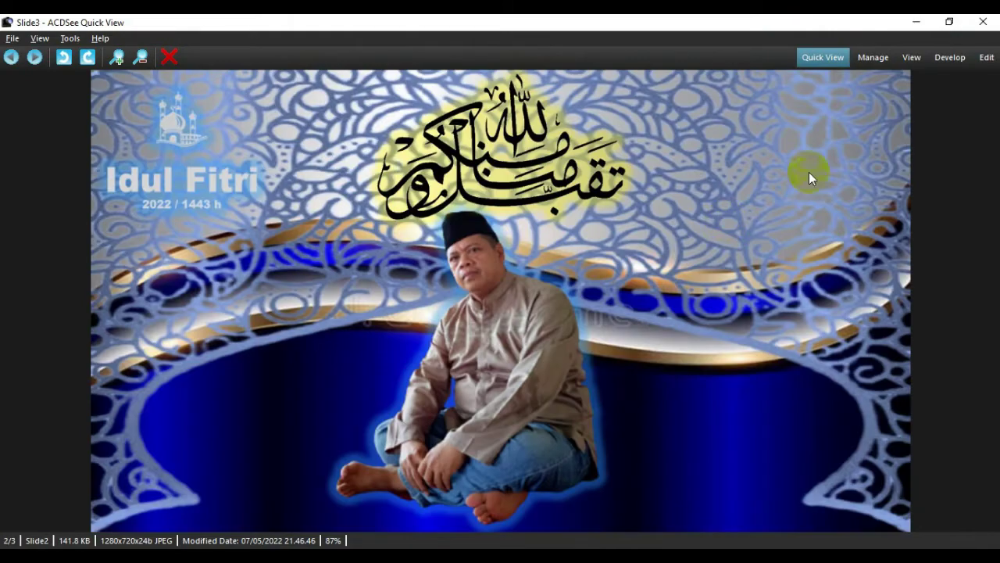
left_click(984, 23)
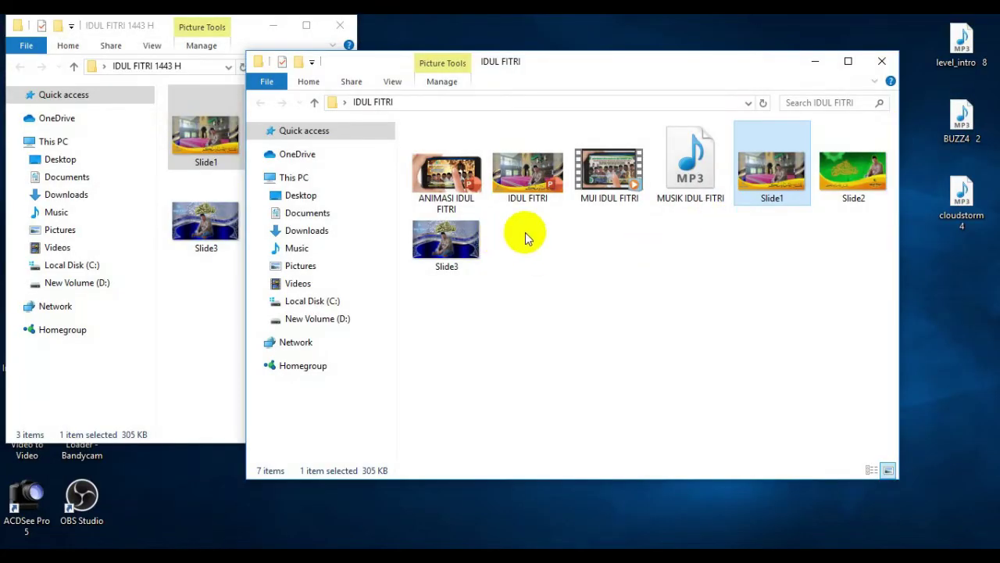
Step: Close the IDUL FITRI 1443 H window, browse the folder's files, and open ANIMASI IDUL FITRI
left_click(340, 25)
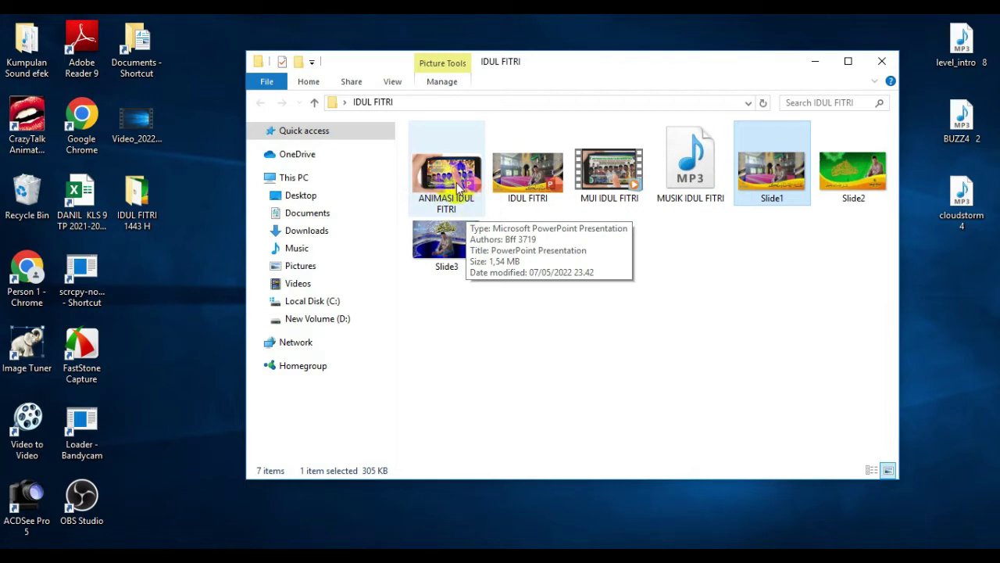
left_click(531, 188)
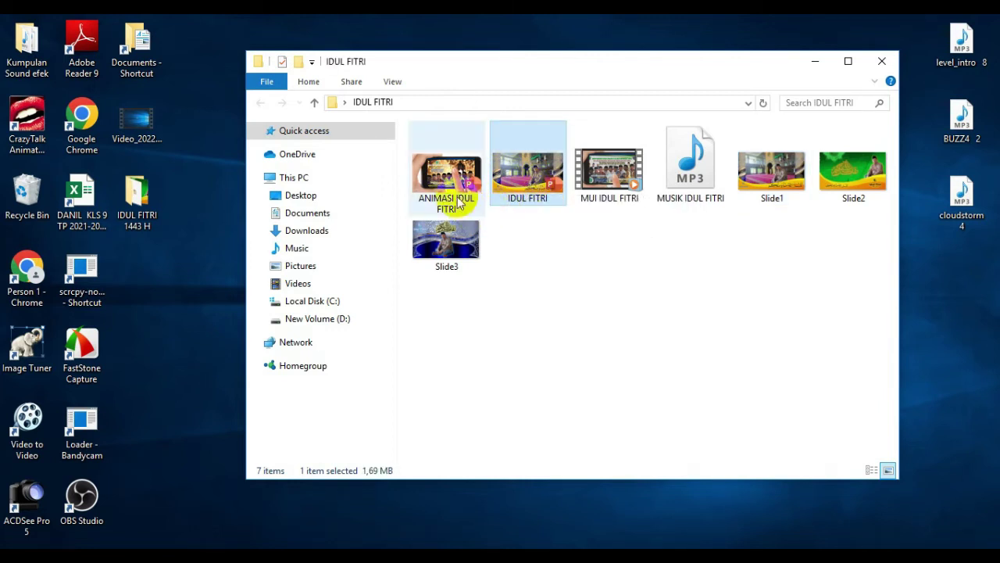
left_click(454, 195)
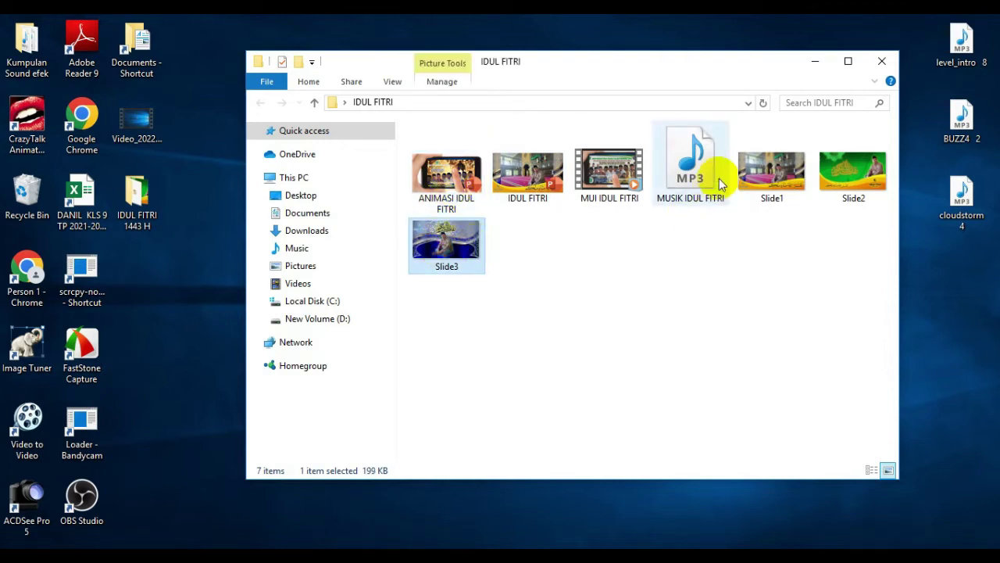
left_click(848, 164)
left_click(770, 184)
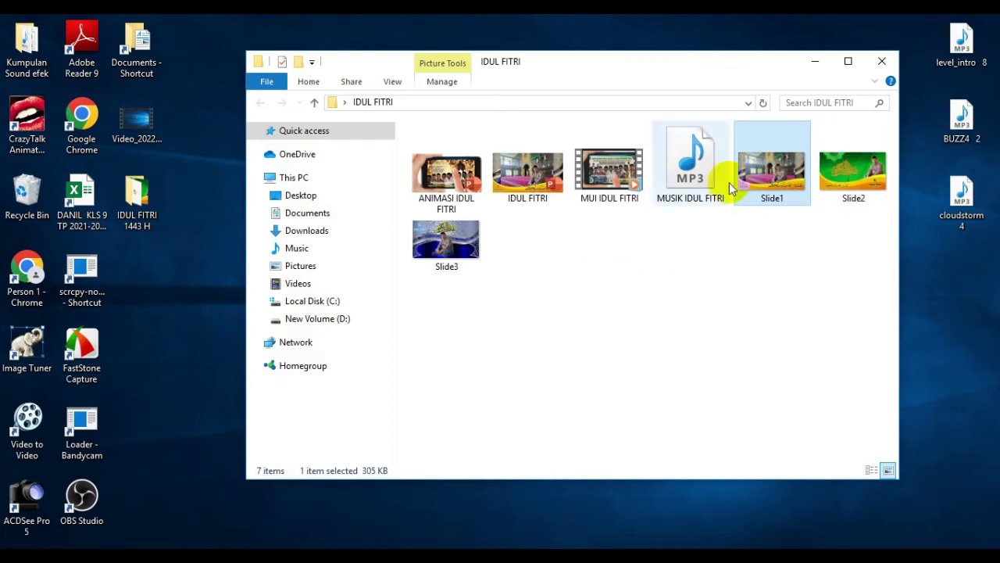
left_click(574, 265)
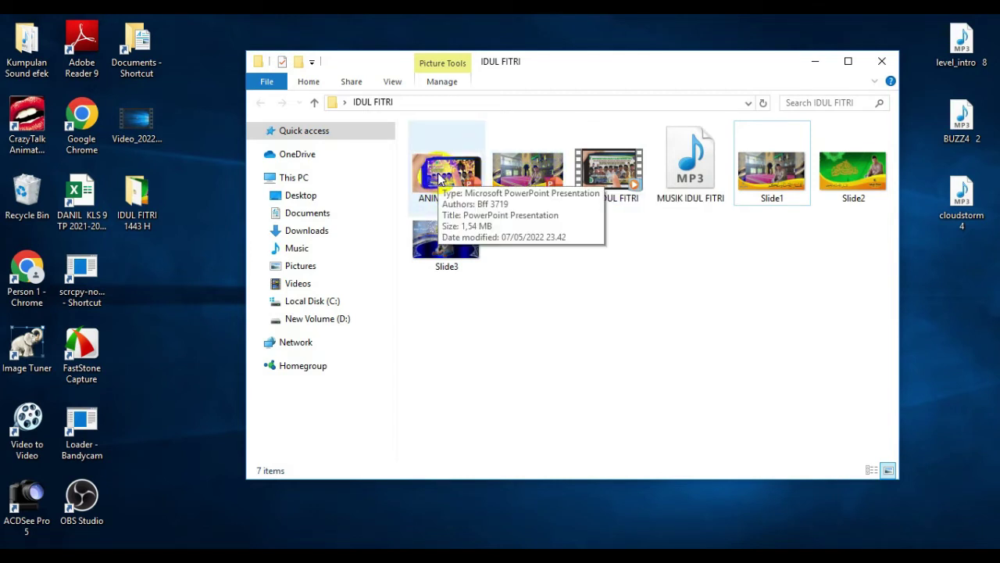
left_click(762, 187)
left_click(852, 172)
left_click(453, 246)
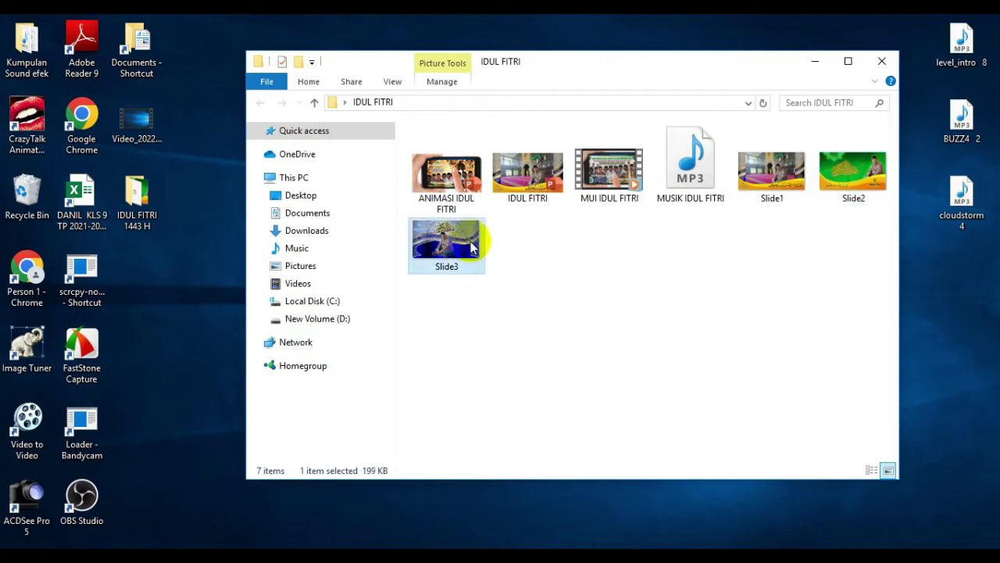
double_click(461, 184)
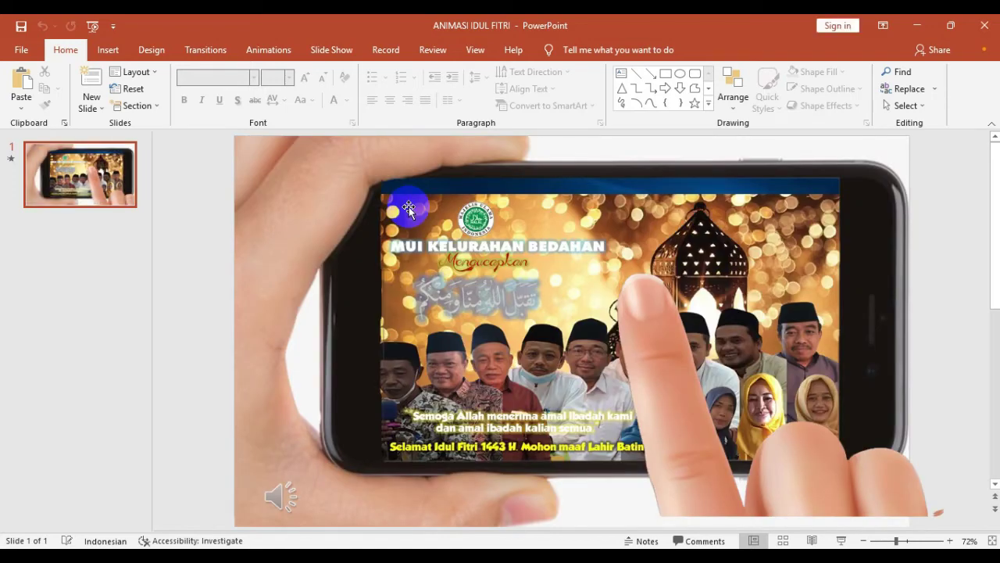
Step: Drag the hand-and-phone picture and the golden MUI image further down the slide
left_click(601, 203)
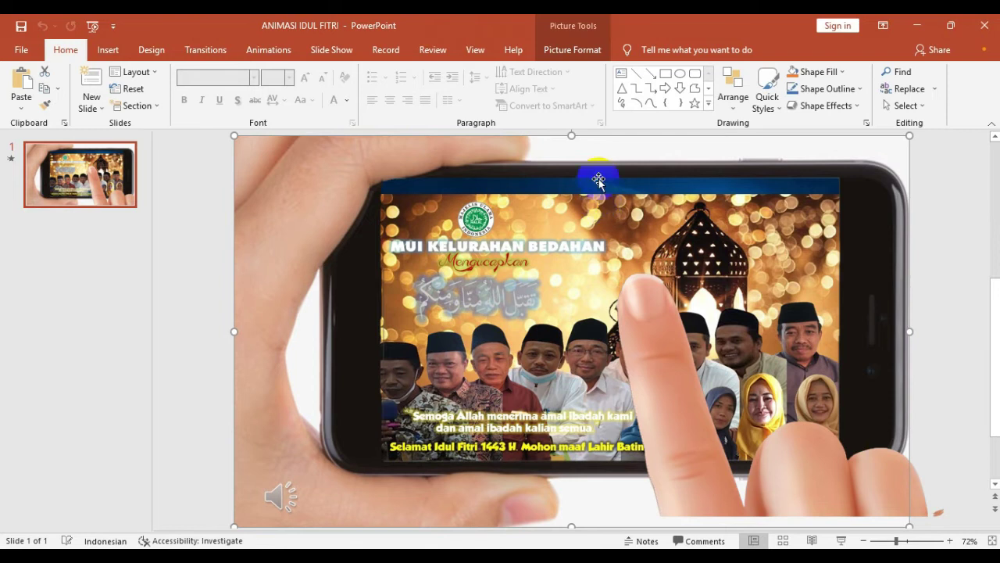
left_click_drag(584, 185, 653, 383)
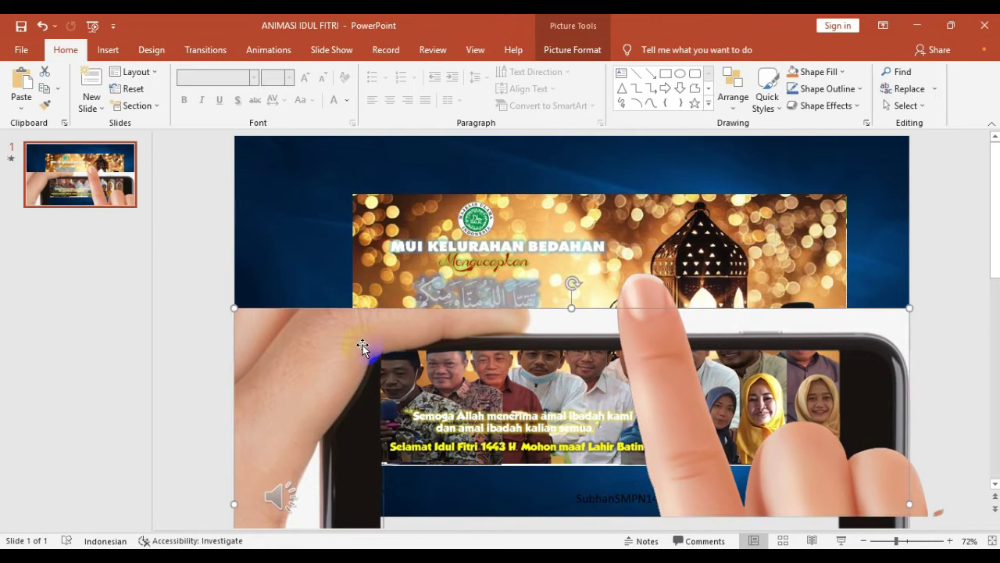
left_click(469, 228)
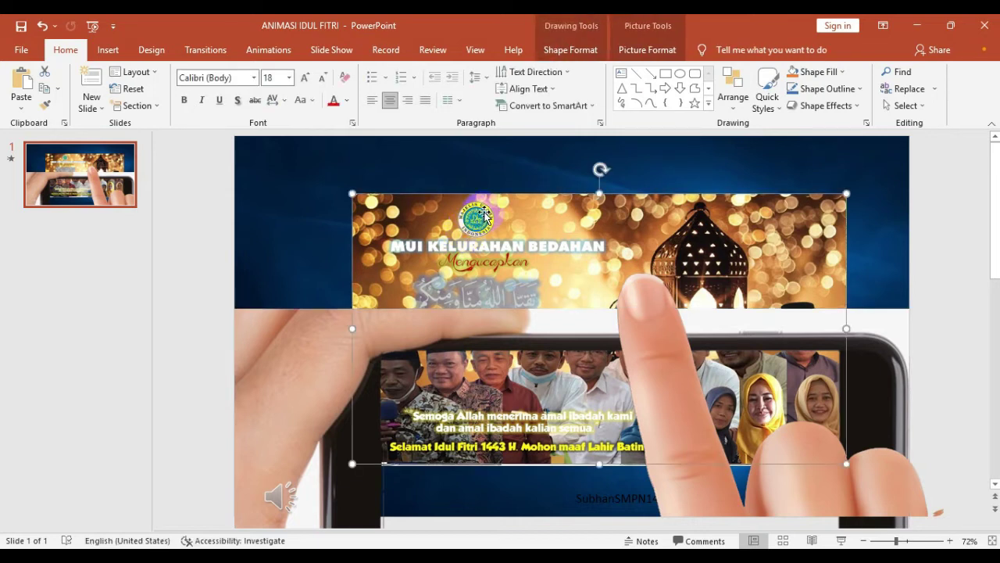
left_click_drag(485, 217, 486, 270)
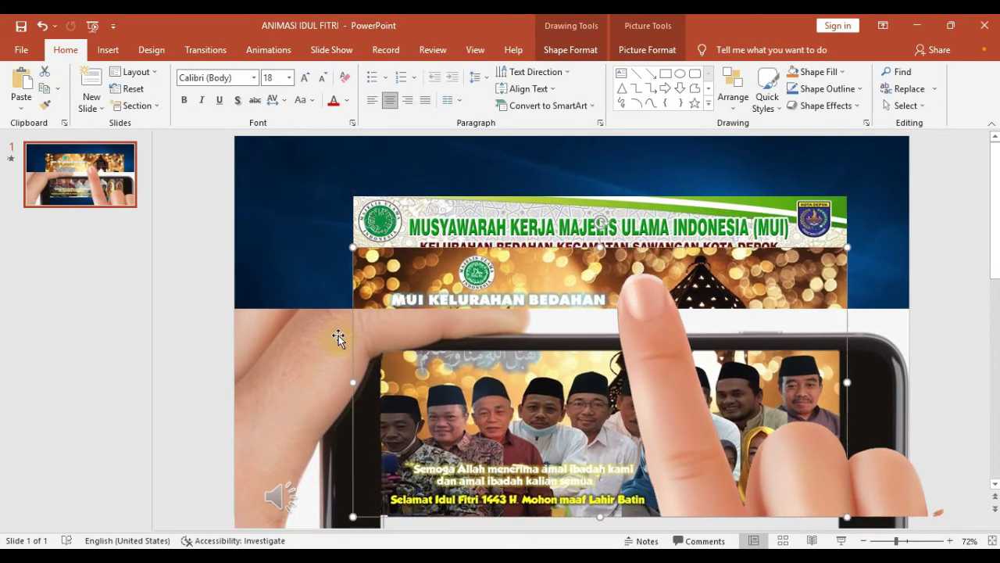
left_click(318, 338)
left_click_drag(318, 337, 315, 404)
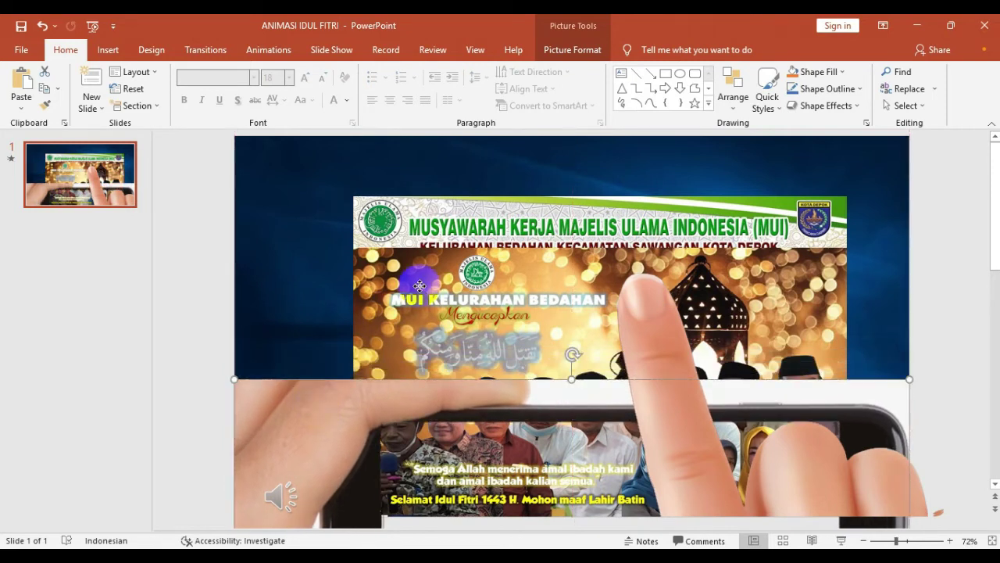
left_click_drag(420, 285, 410, 332)
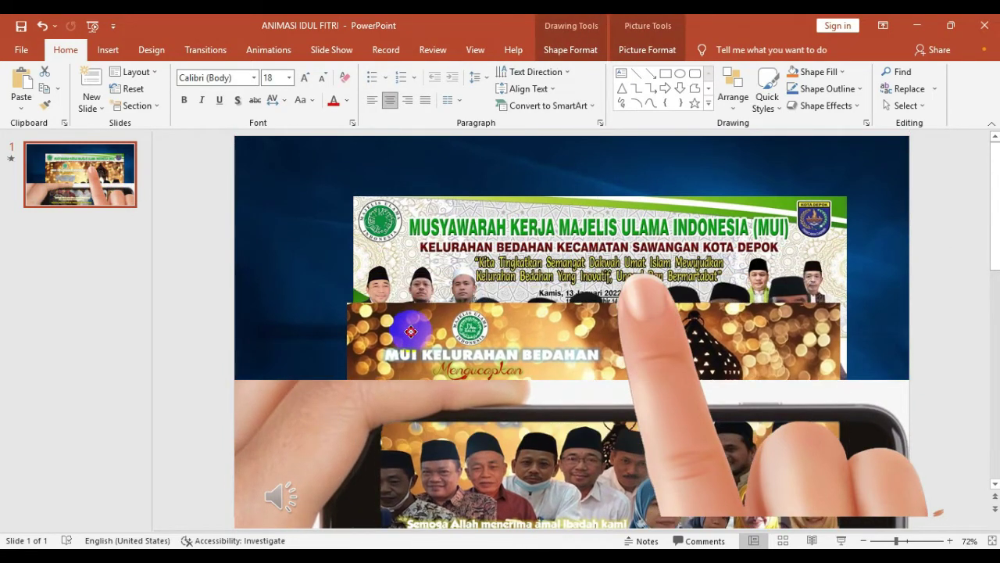
left_click_drag(411, 331, 414, 352)
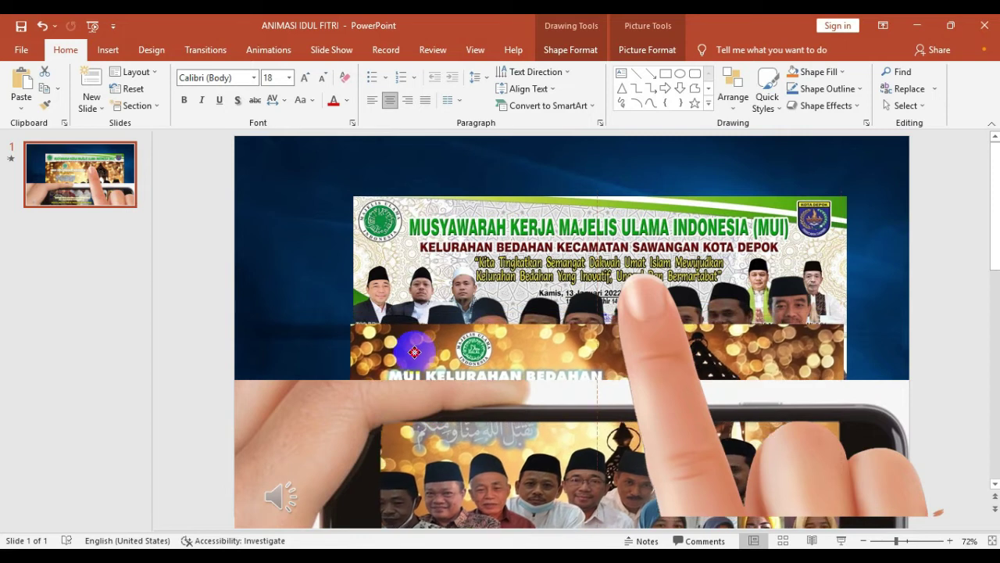
Step: Move the MUI banner down, select each layered picture, and open Picture Format for the banner
left_click(443, 232)
left_click_drag(443, 227, 443, 274)
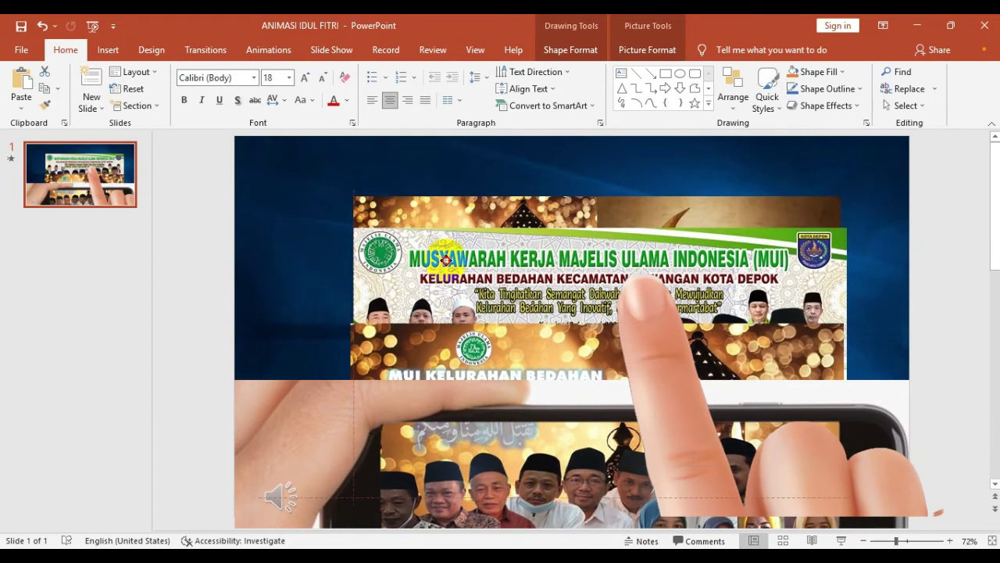
left_click(441, 215)
left_click(307, 403)
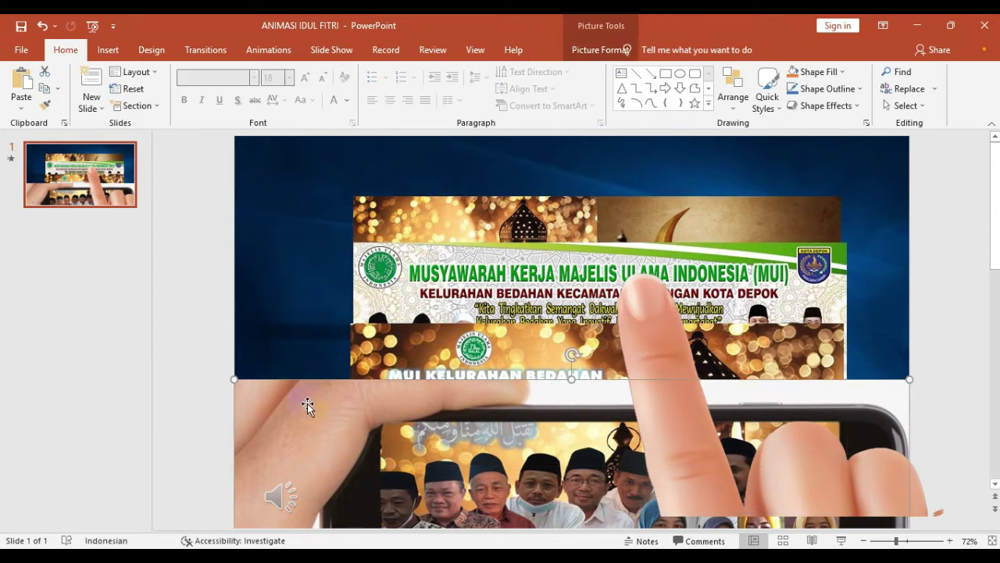
left_click(673, 353)
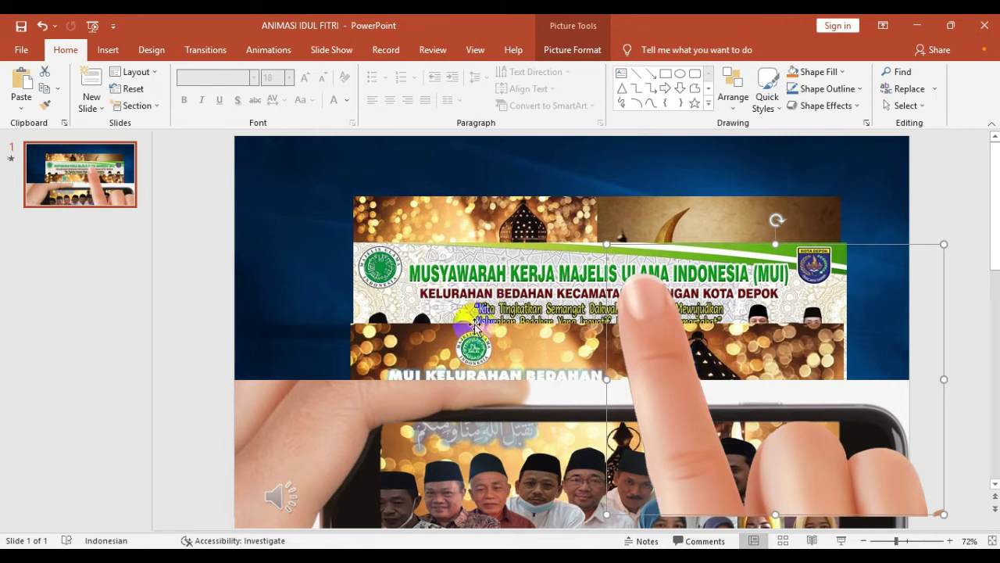
left_click(422, 339)
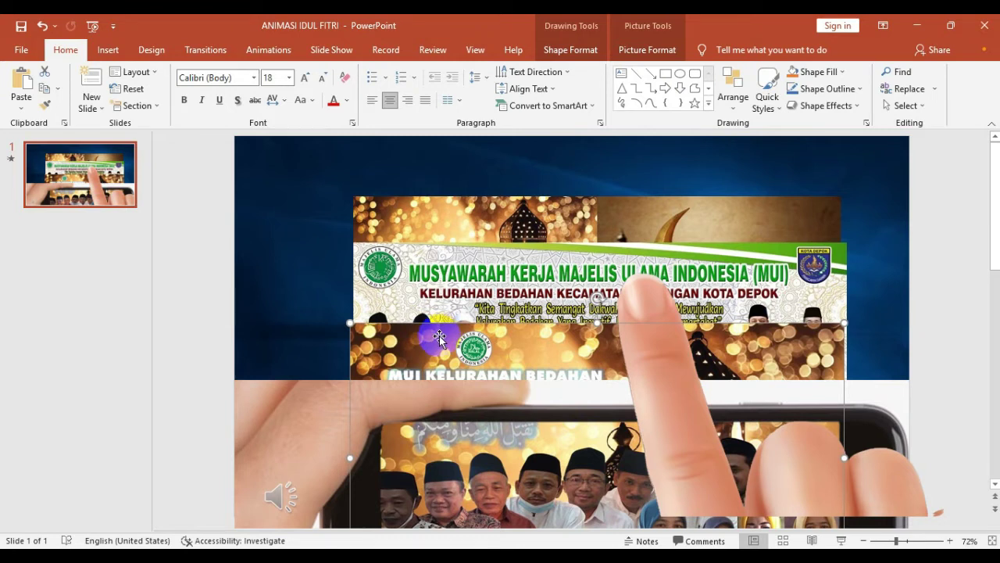
left_click(639, 52)
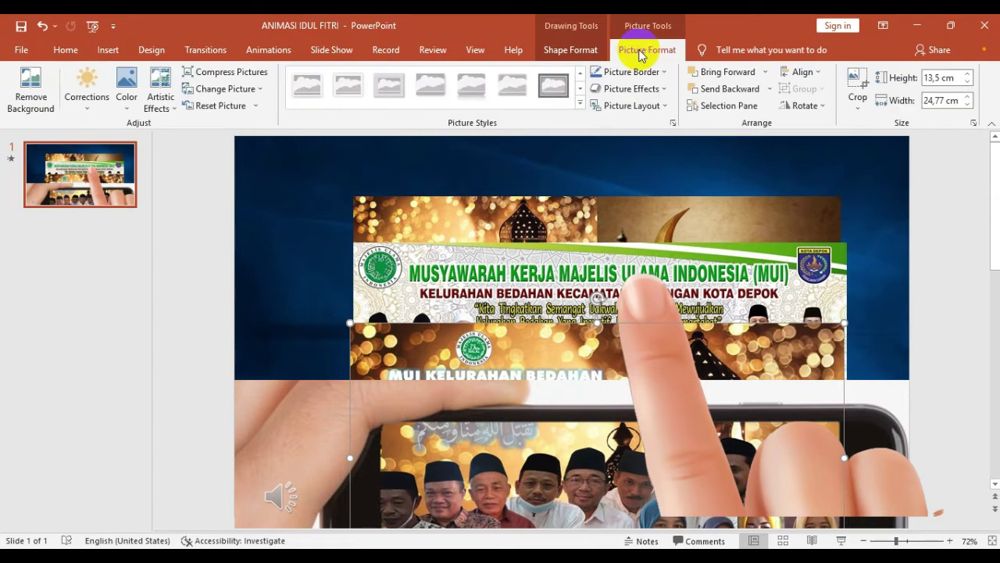
Step: Replace the phone-screen picture with Slide1 from the Desktop's IDUL FITRI 1443 H folder
left_click(263, 95)
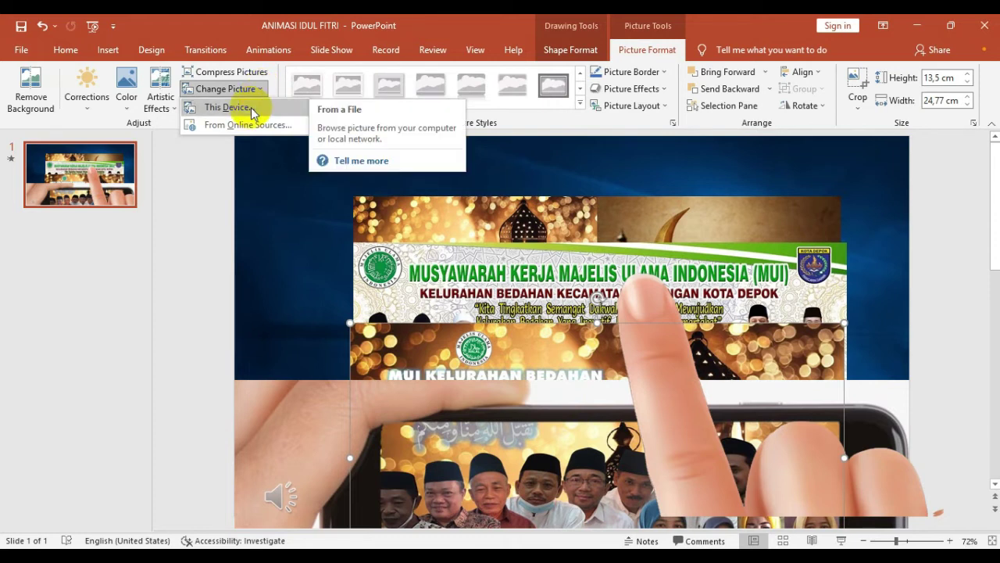
left_click(252, 110)
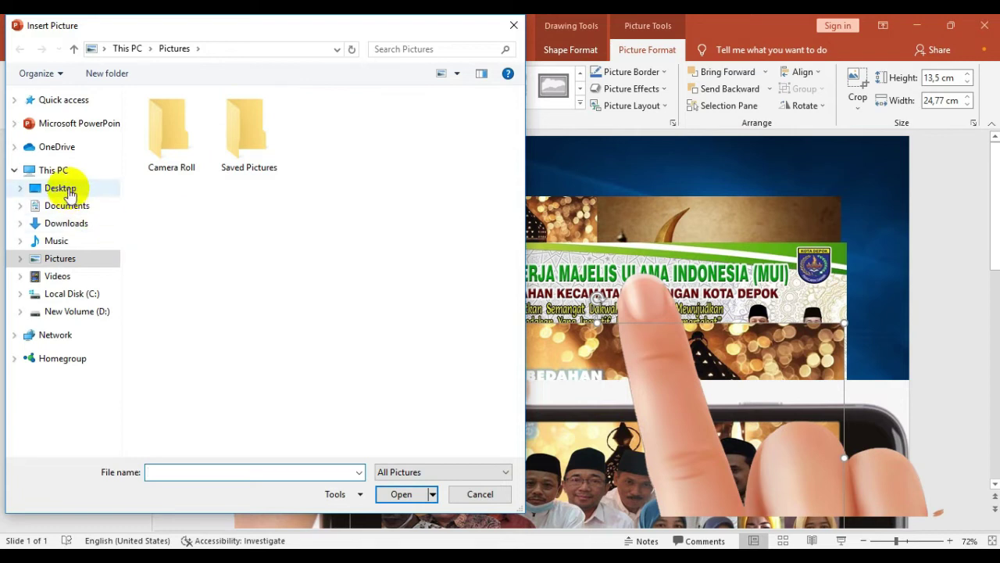
left_click(62, 189)
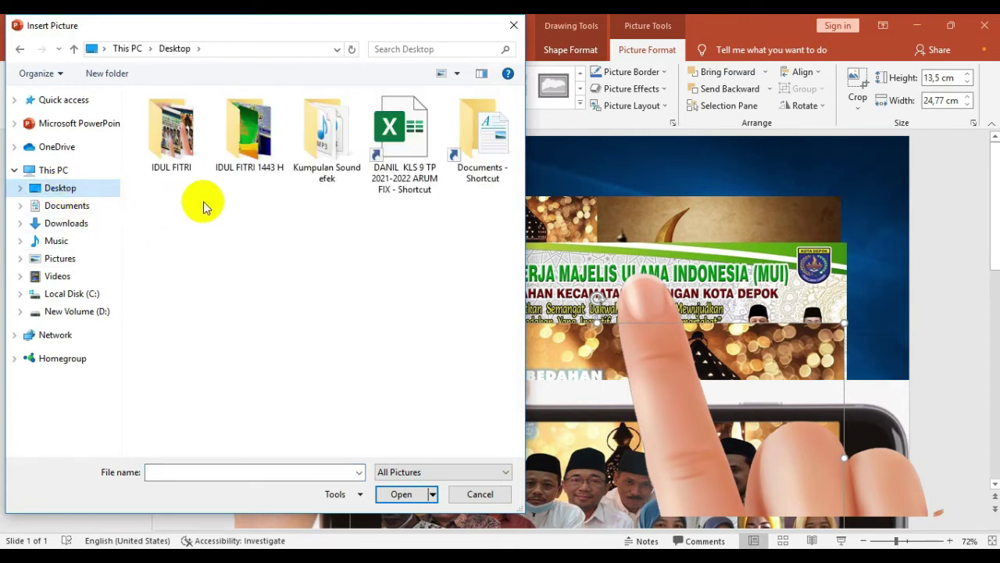
double_click(260, 160)
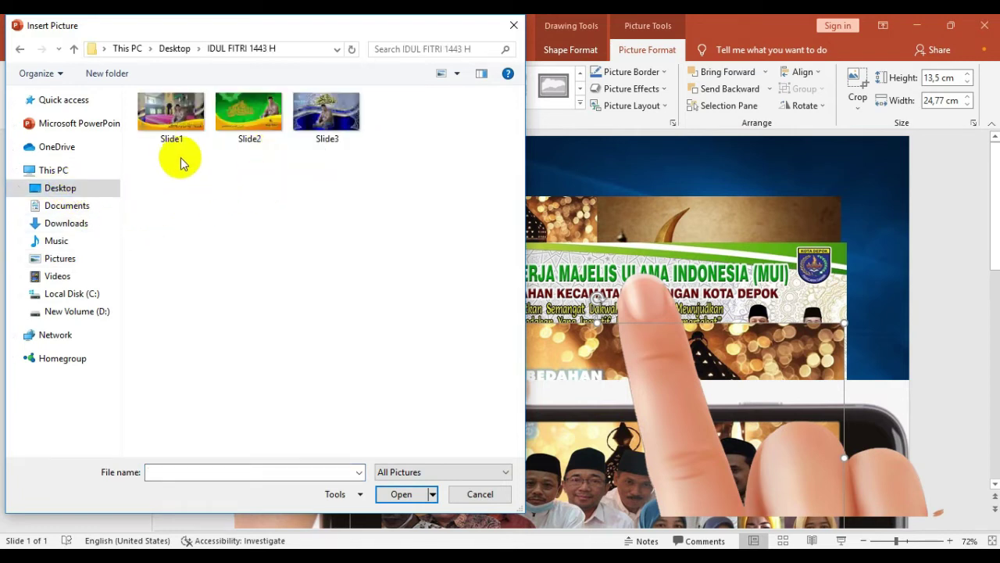
left_click(178, 127)
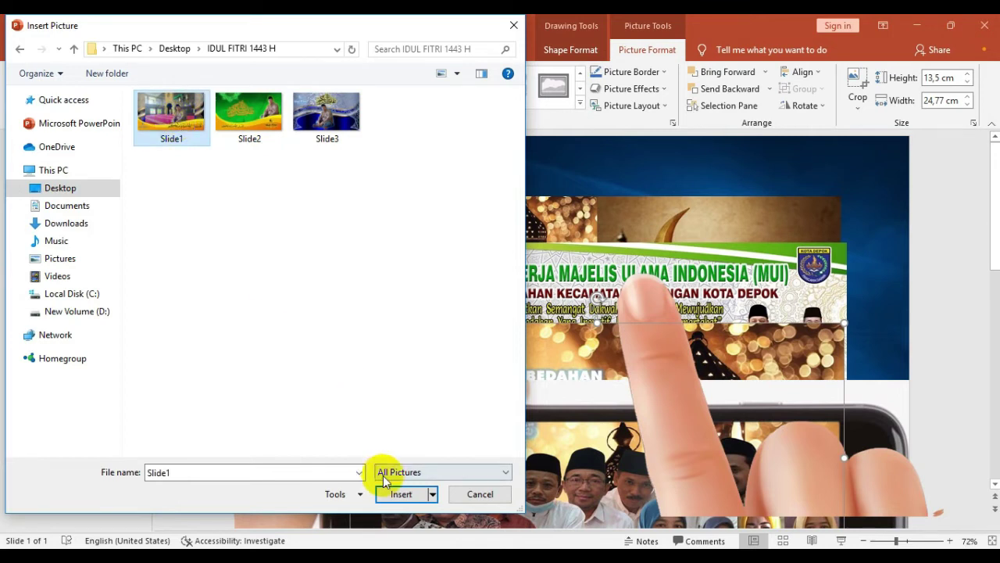
left_click(400, 493)
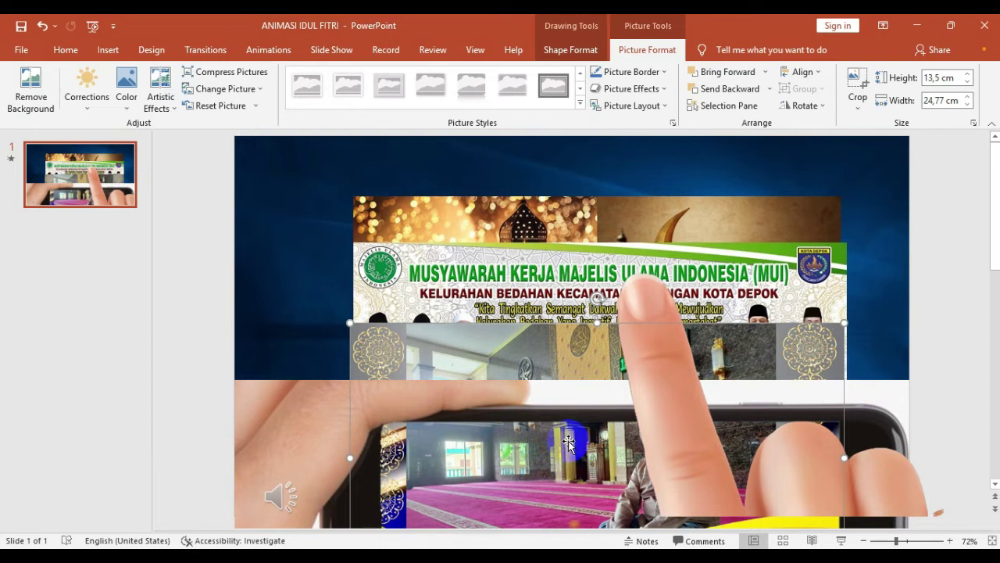
Step: Select the MUI banner picture and bring up its Change Picture options
left_click(456, 250)
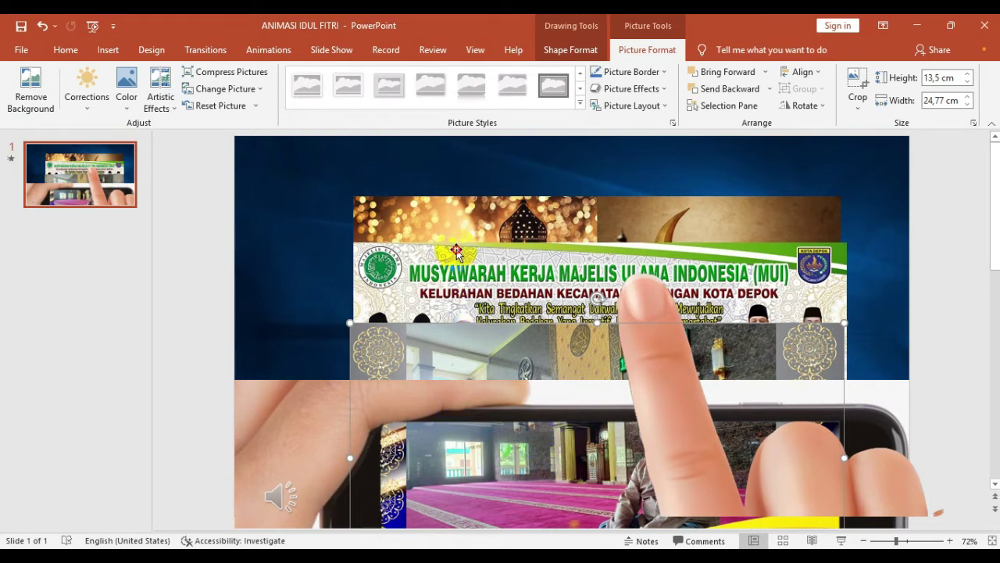
left_click(456, 250)
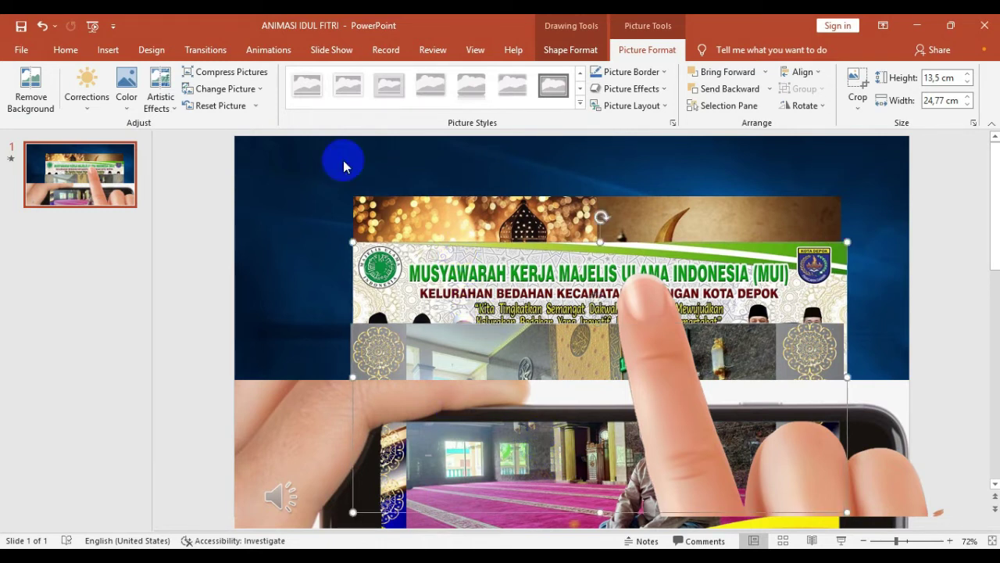
left_click(262, 91)
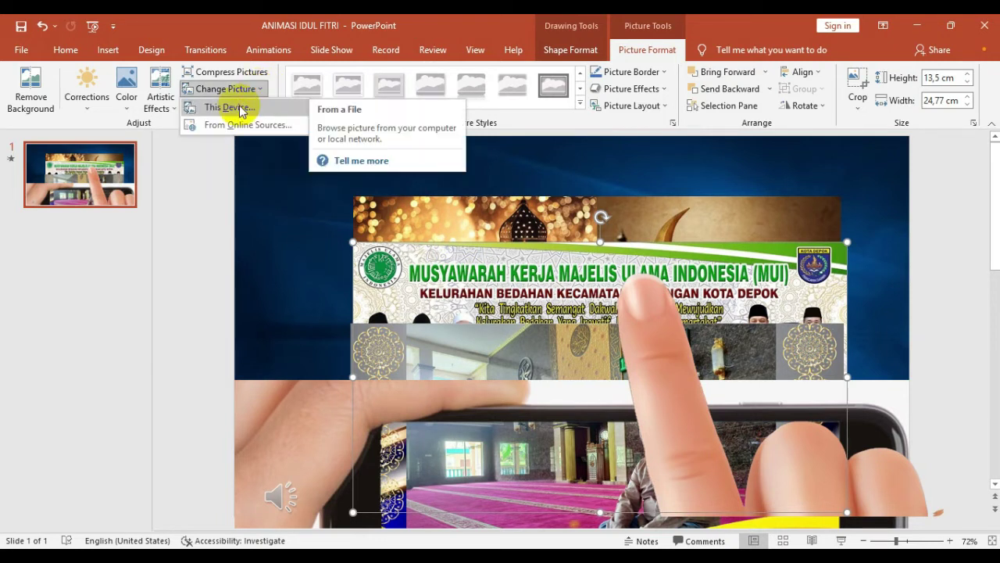
Step: Replace the MUI banner with the green Slide2 image
left_click(229, 107)
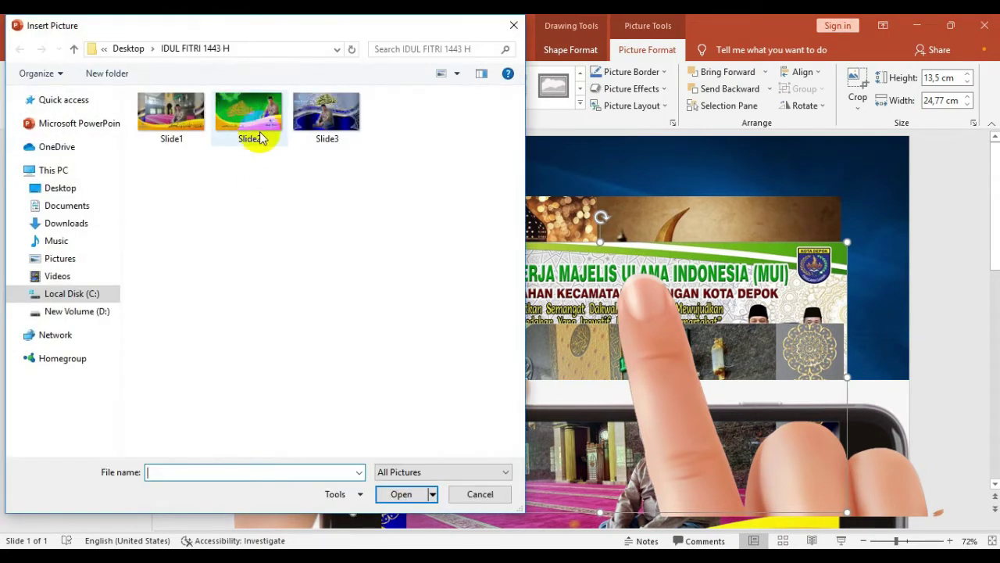
left_click(251, 127)
left_click(416, 502)
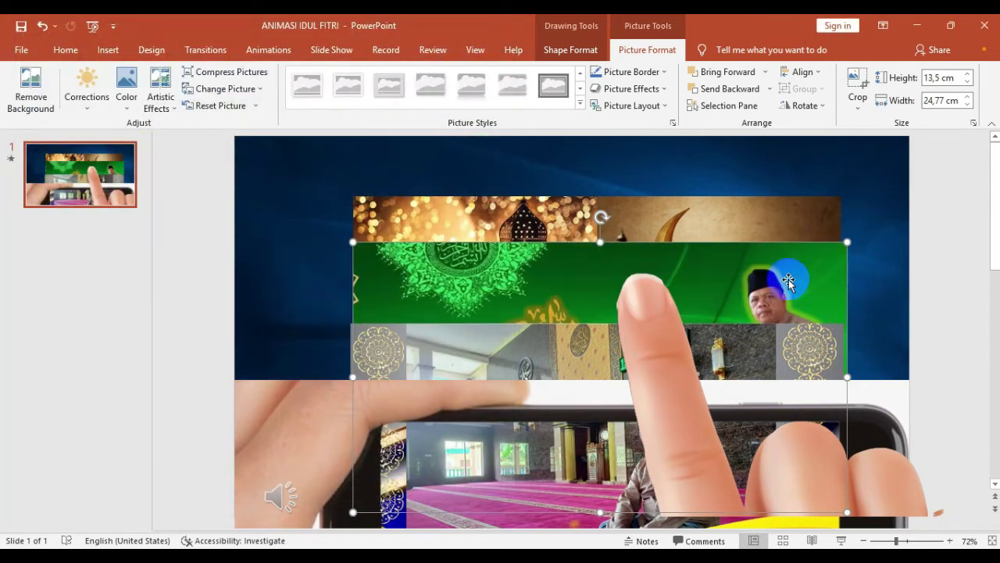
Step: Replace the gold top picture with Slide3, then move the green Slide2 picture up over it
left_click(567, 206)
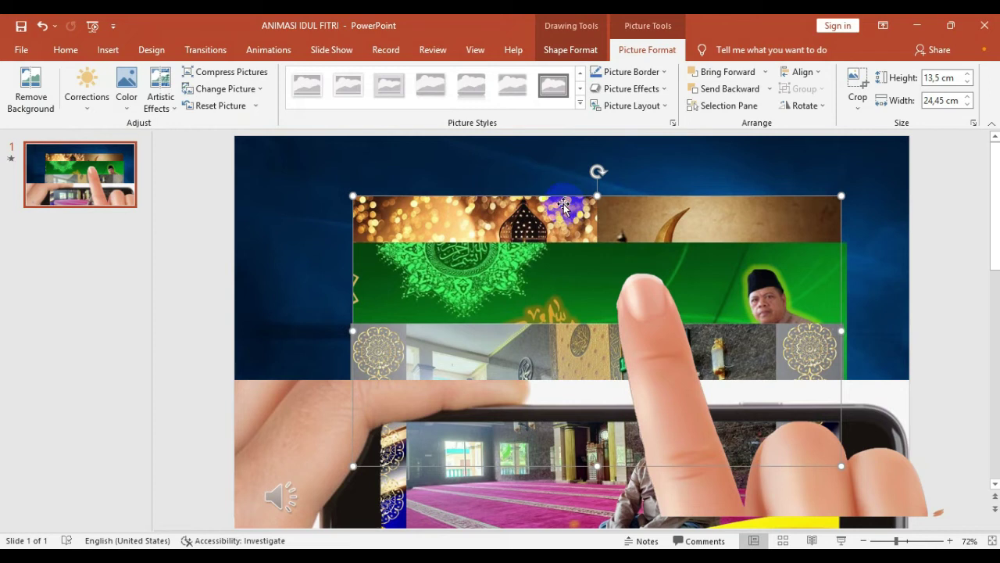
left_click(259, 91)
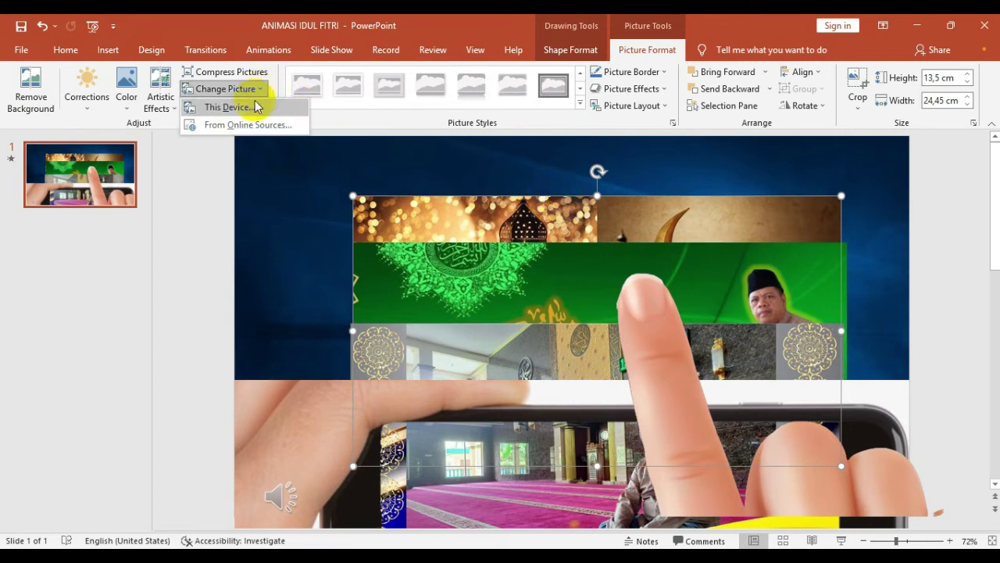
left_click(253, 110)
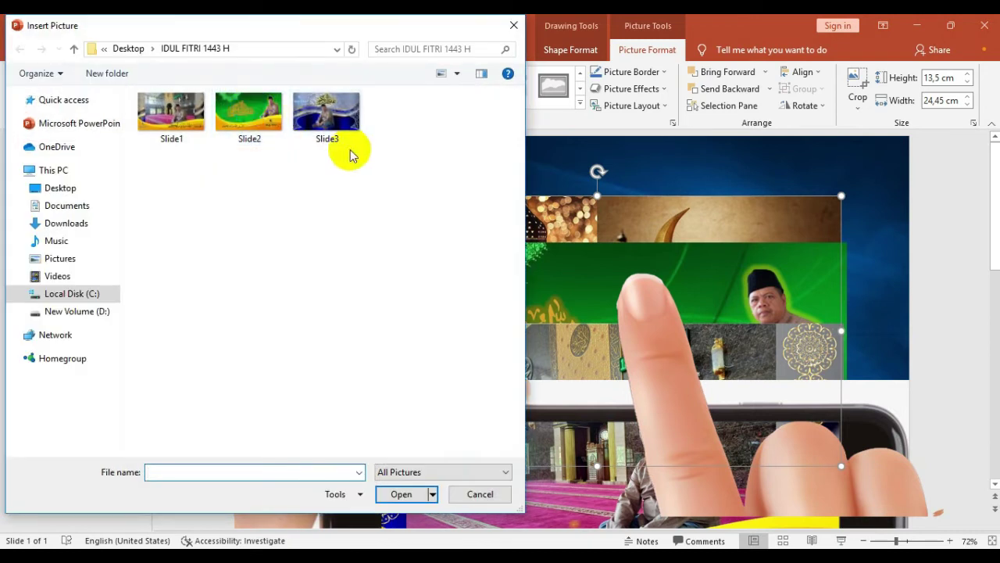
left_click(342, 124)
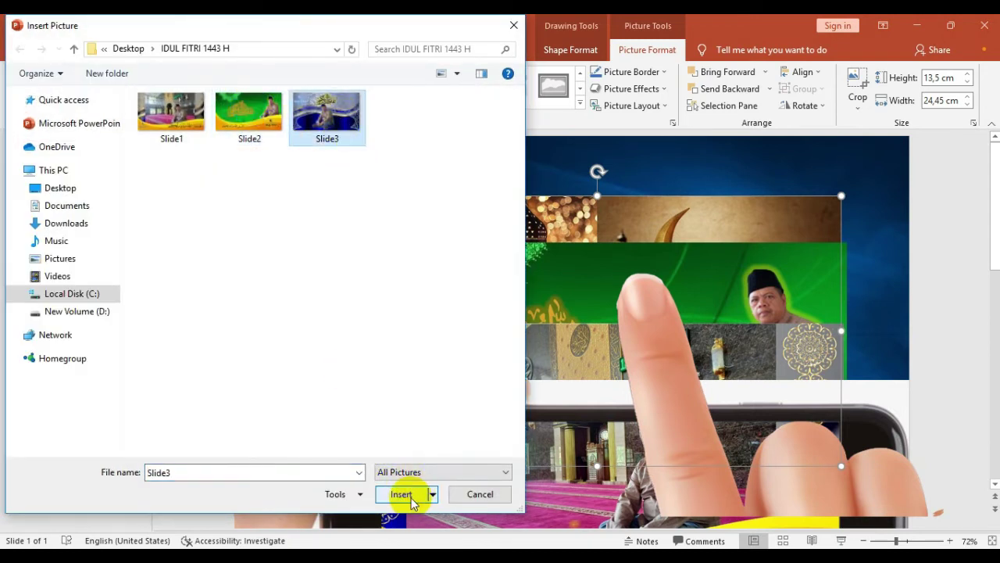
left_click(408, 495)
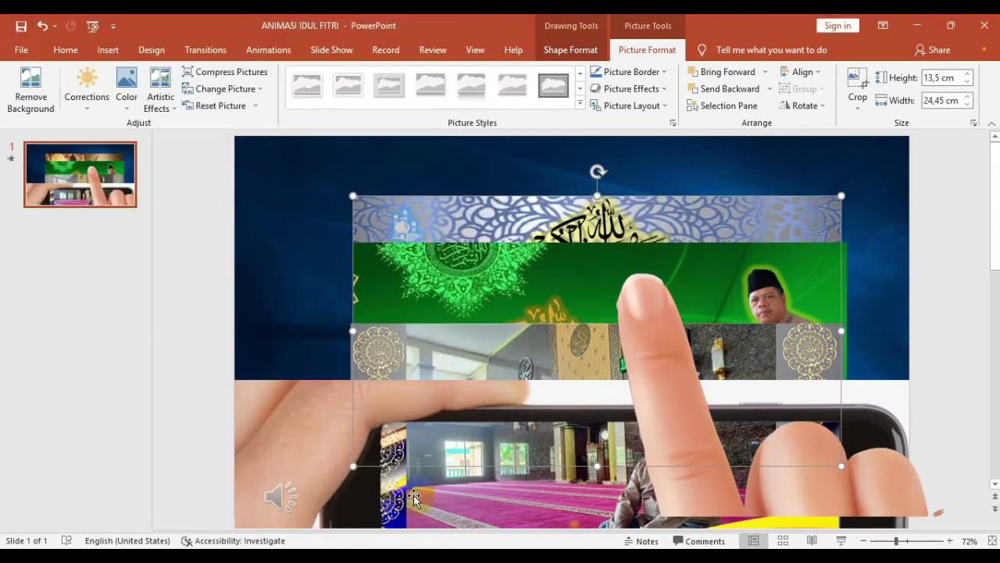
left_click(448, 271)
left_click_drag(447, 270, 448, 222)
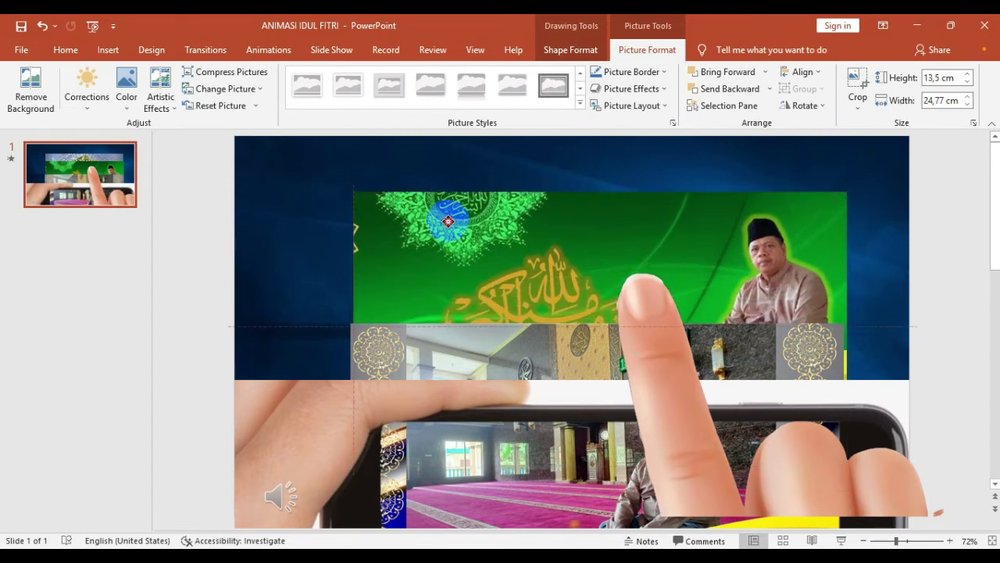
Step: Move the mosque strip over the green picture, then raise the hand-and-phone picture to frame it
left_click(455, 338)
left_click_drag(455, 339, 461, 209)
left_click(296, 406)
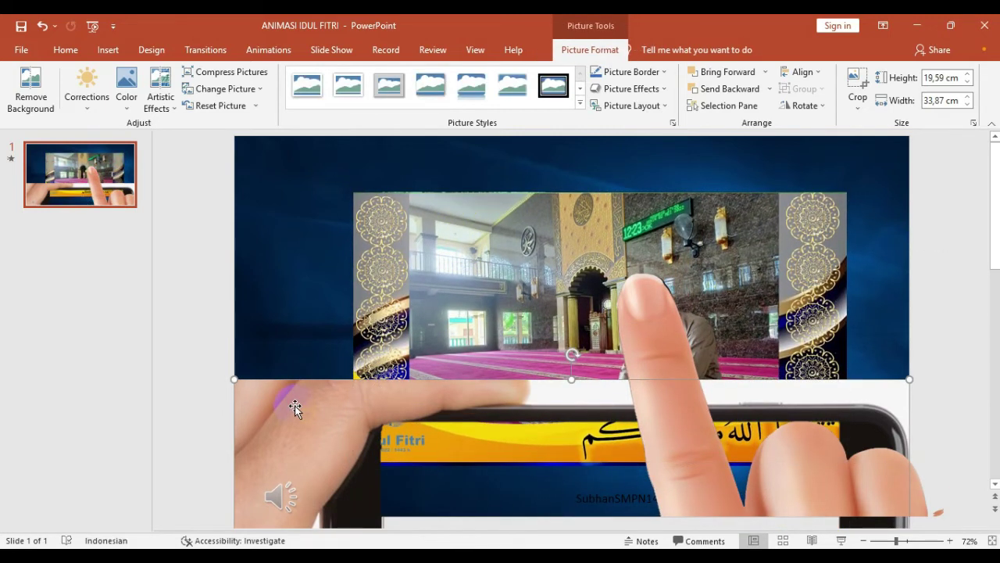
mouse_move(296, 402)
left_mouse_down()
mouse_move(312, 239)
mouse_move(293, 163)
left_mouse_up()
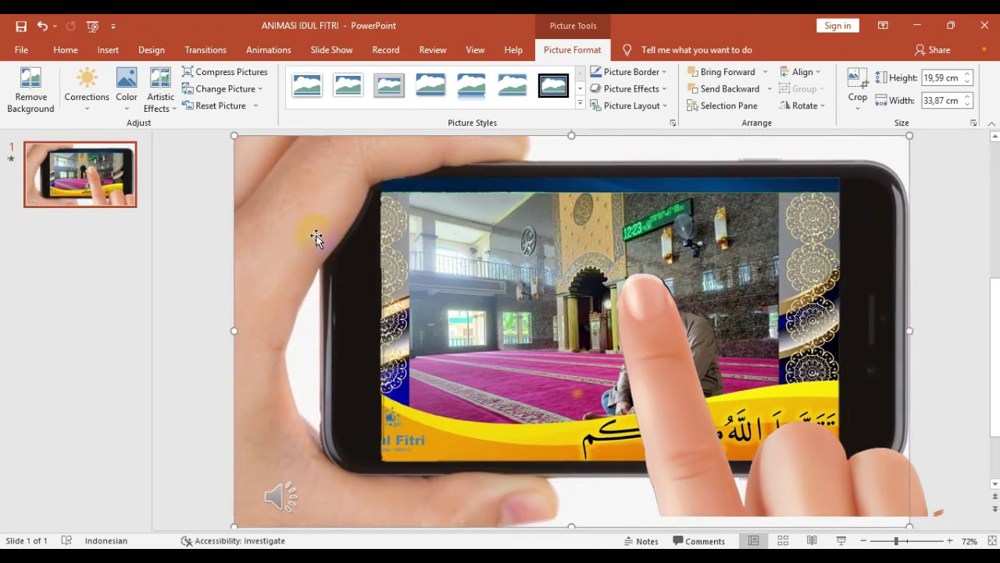
mouse_move(281, 496)
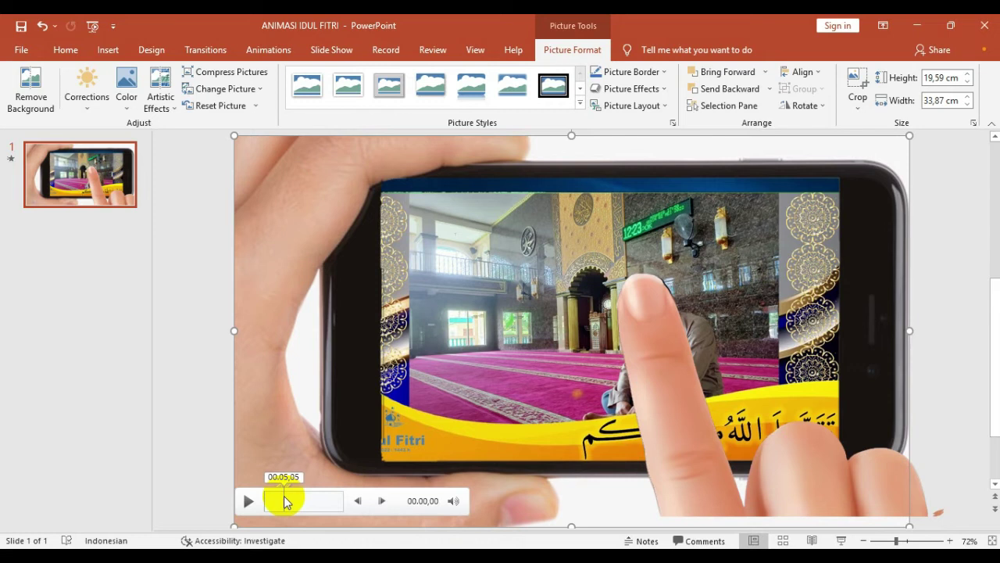
left_click(221, 228)
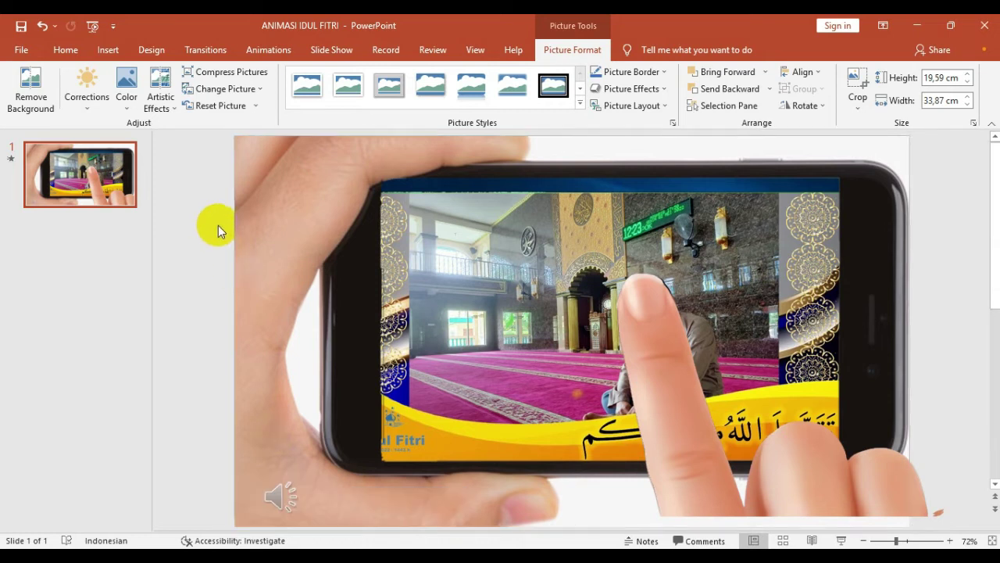
Step: Insert the MUSIK IDUL FITRI audio file from the Desktop's IDUL FITRI folder onto the slide
left_click(109, 52)
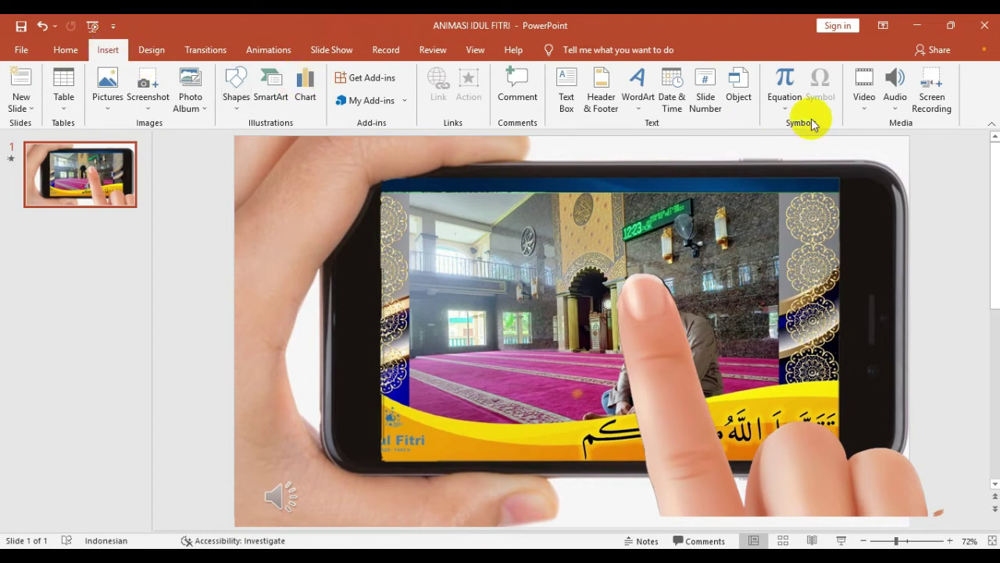
left_click(895, 85)
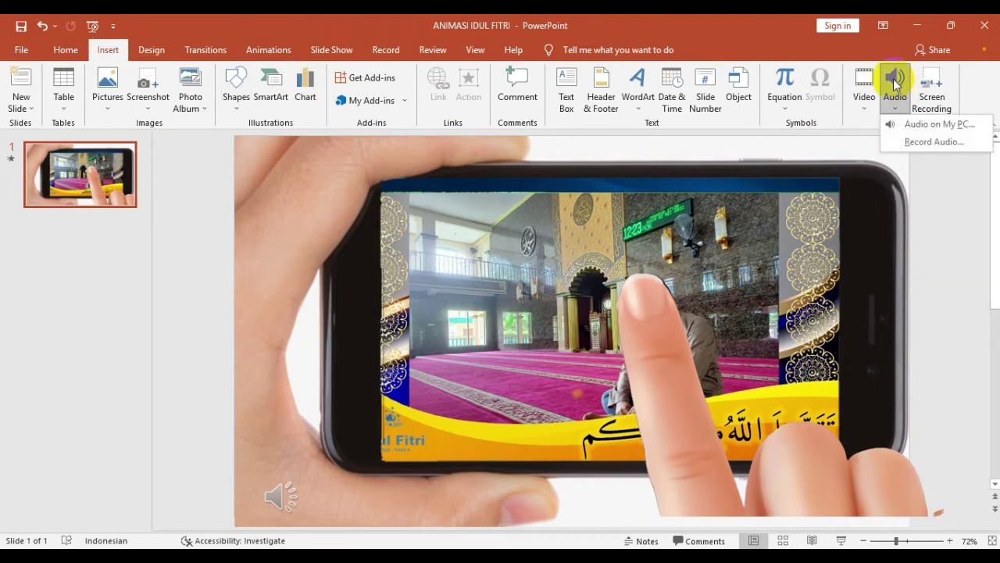
left_click(935, 126)
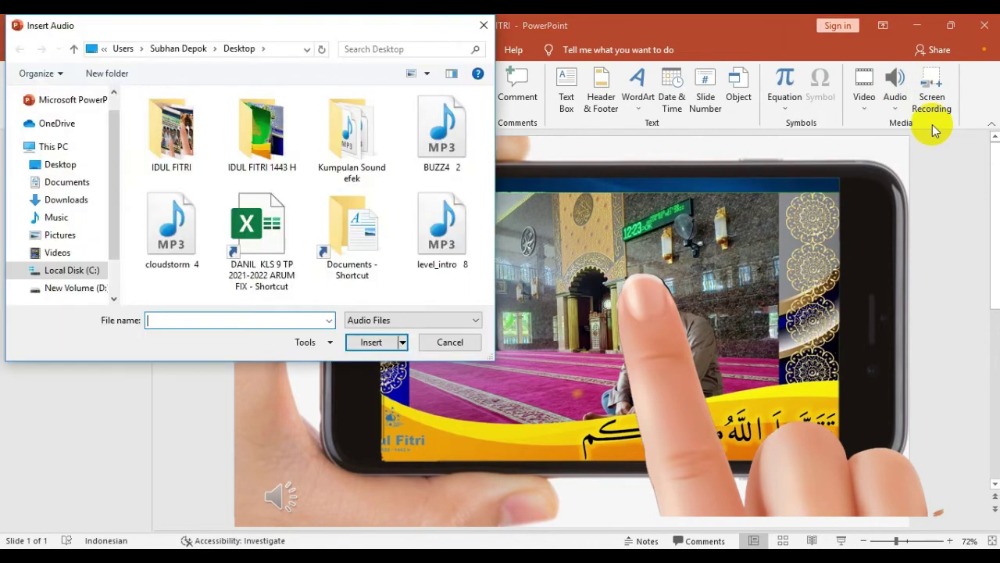
double_click(264, 139)
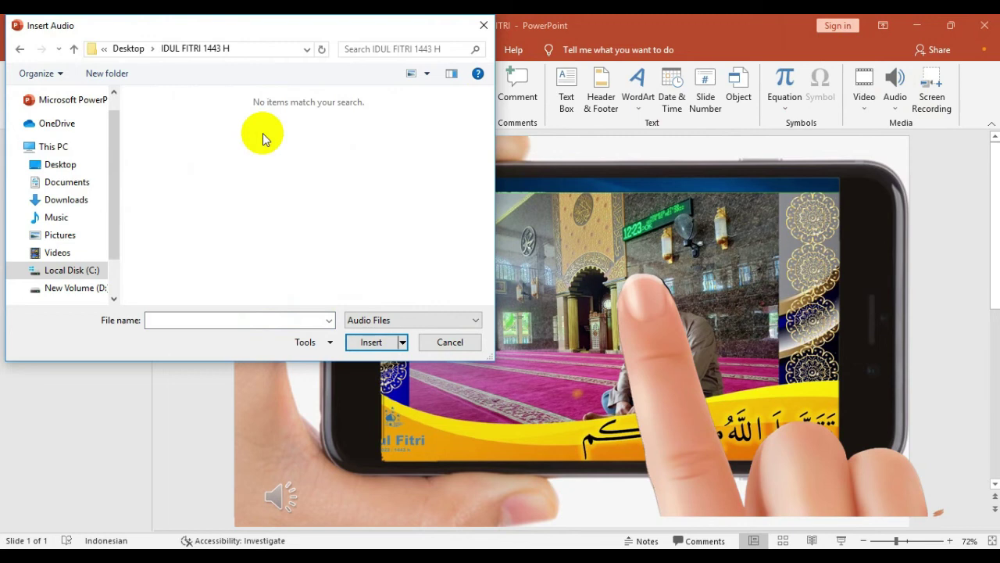
left_click(411, 321)
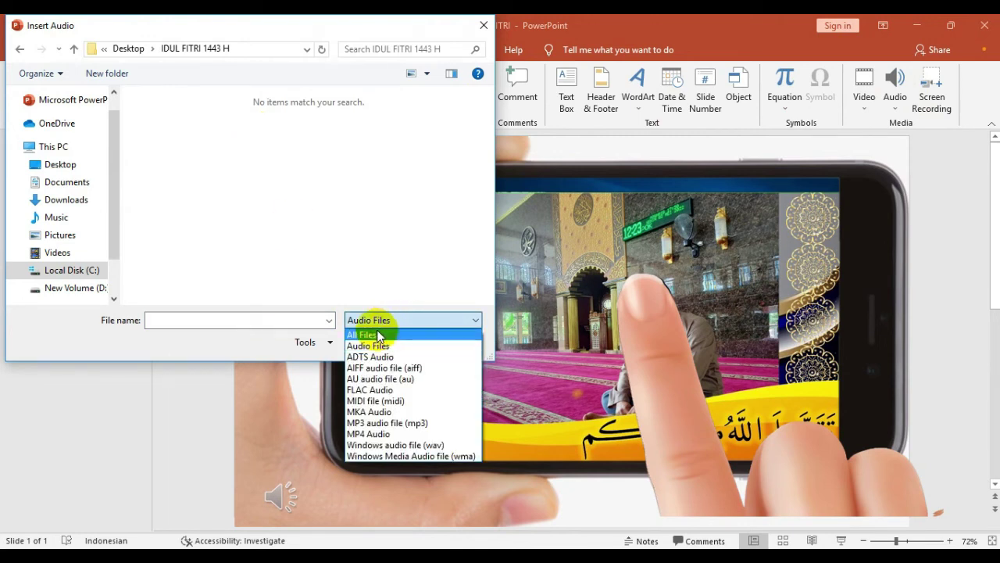
left_click(376, 334)
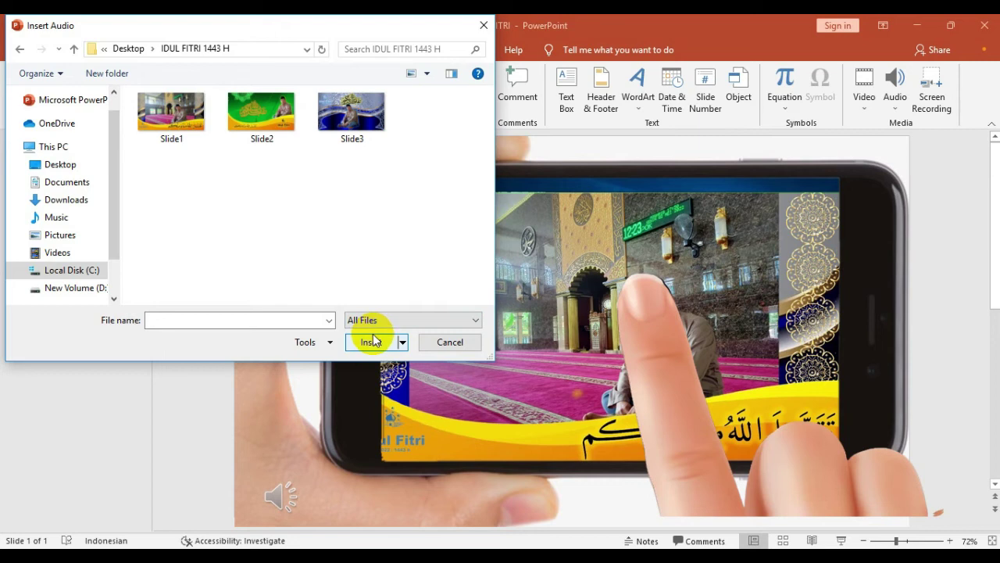
left_click(19, 53)
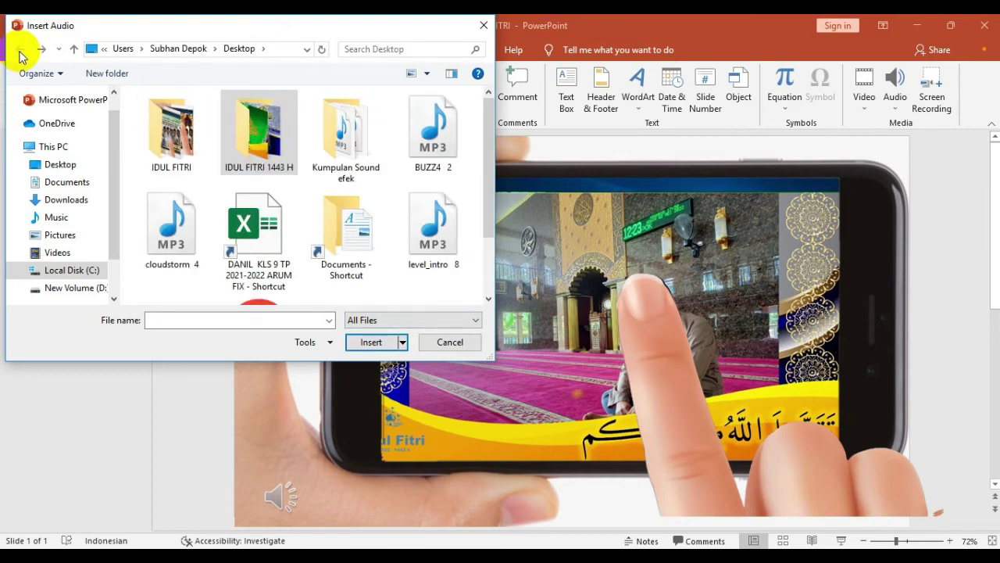
double_click(190, 158)
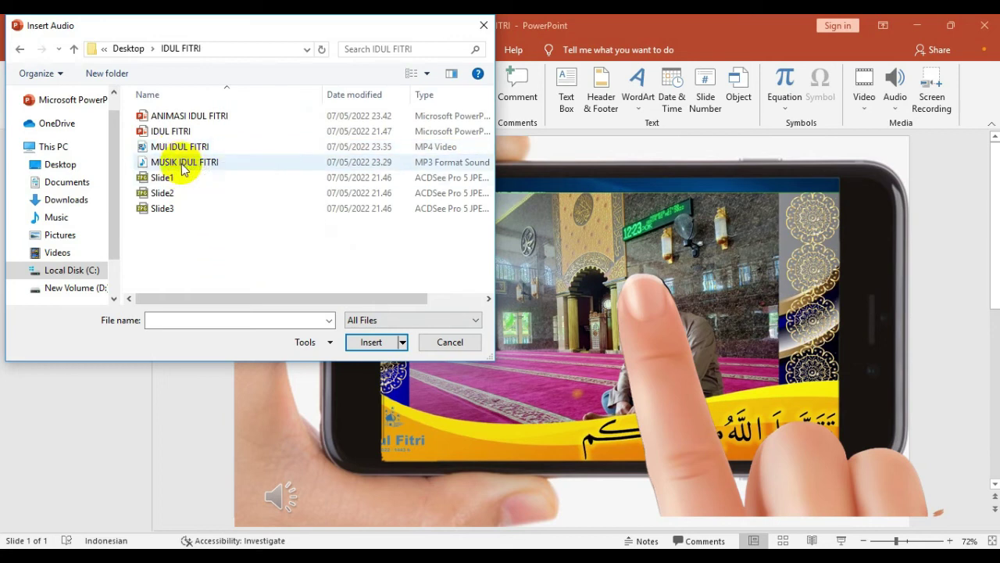
mouse_move(184, 161)
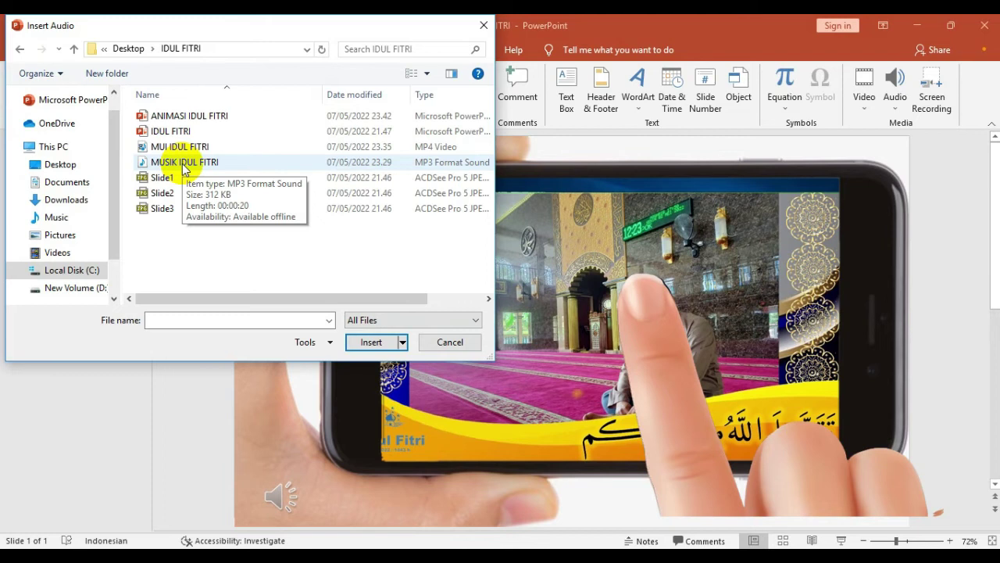
left_click(184, 164)
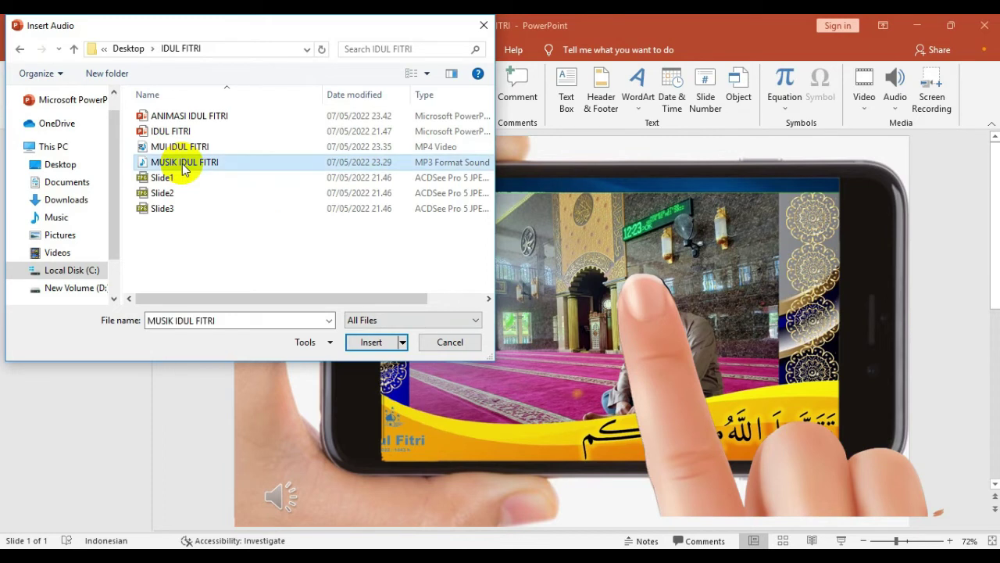
left_click(373, 341)
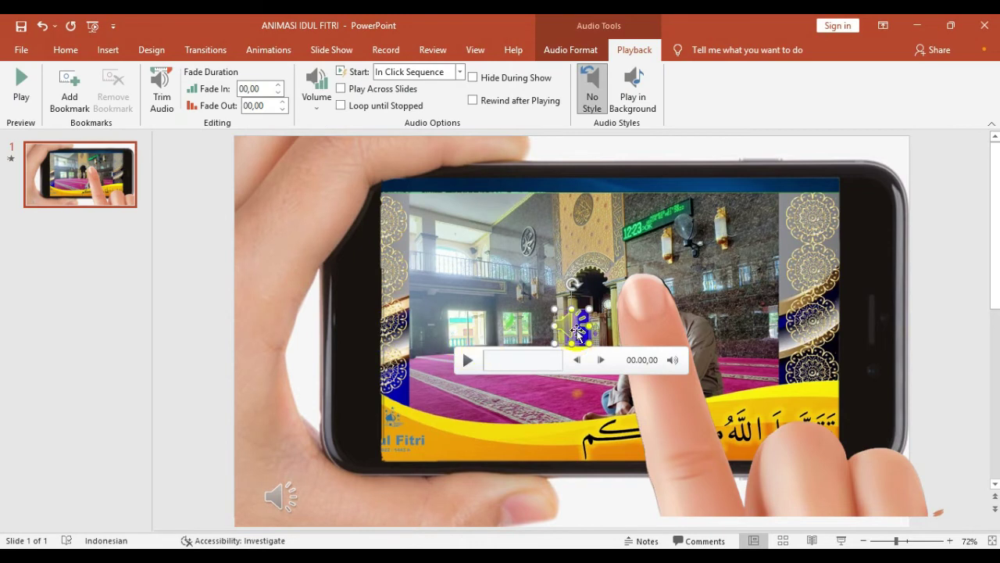
Step: Place the music icon at the slide's bottom-left corner and preview the animation as a slide show
mouse_move(576, 332)
left_mouse_down()
mouse_move(589, 508)
mouse_move(871, 205)
left_mouse_up()
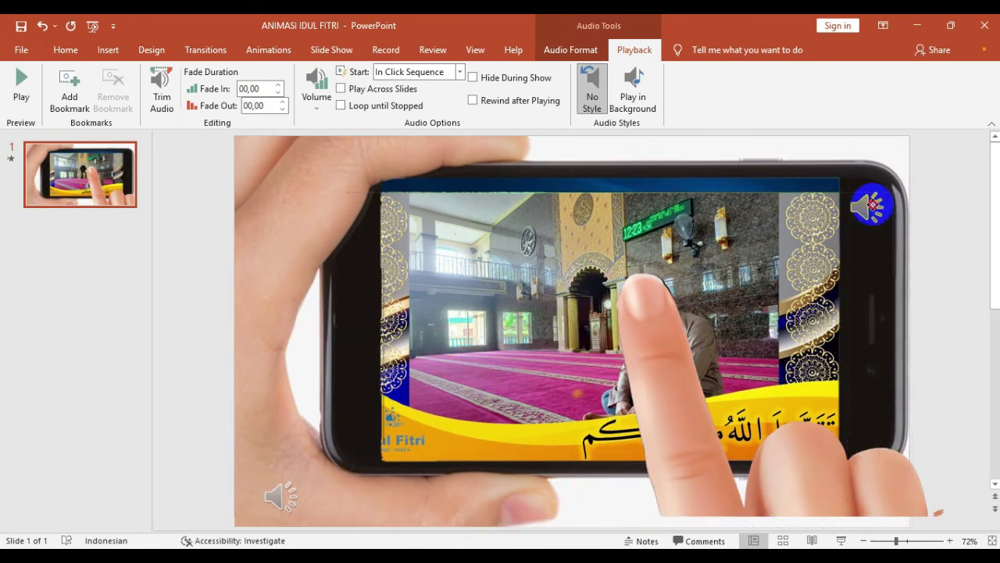
mouse_move(872, 205)
left_mouse_down()
mouse_move(274, 261)
mouse_move(274, 491)
mouse_move(336, 511)
mouse_move(367, 501)
left_mouse_up()
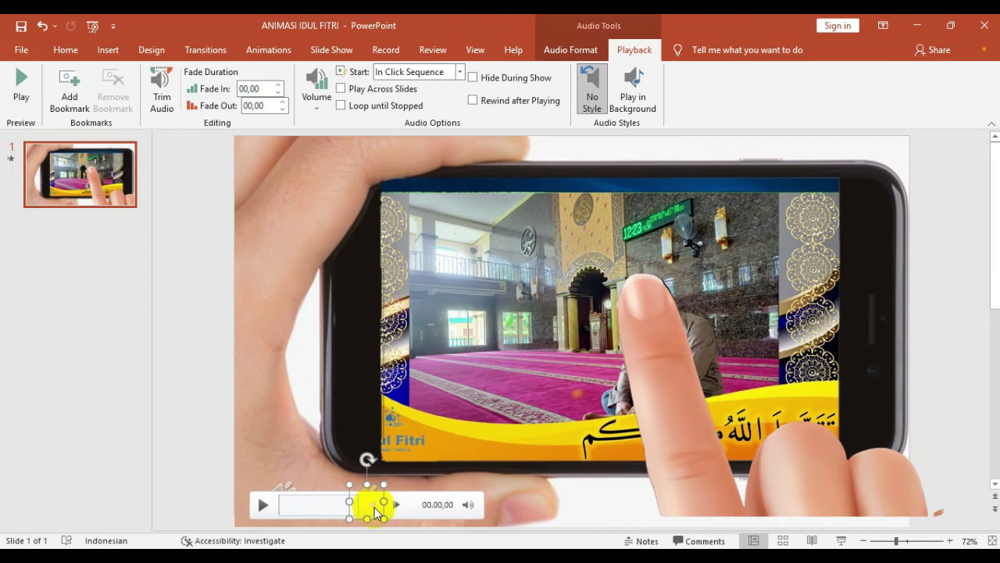
left_click(631, 499)
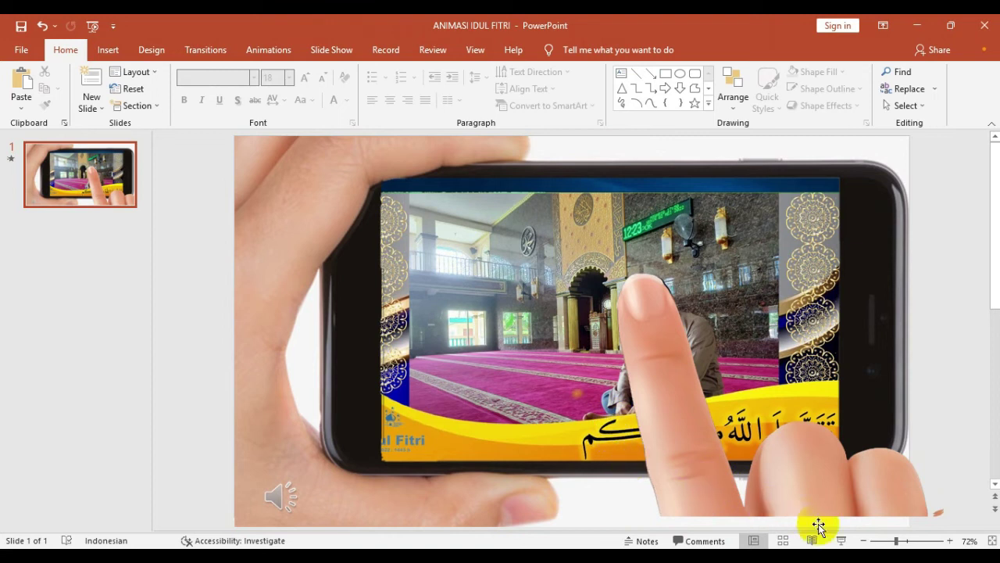
left_click(841, 540)
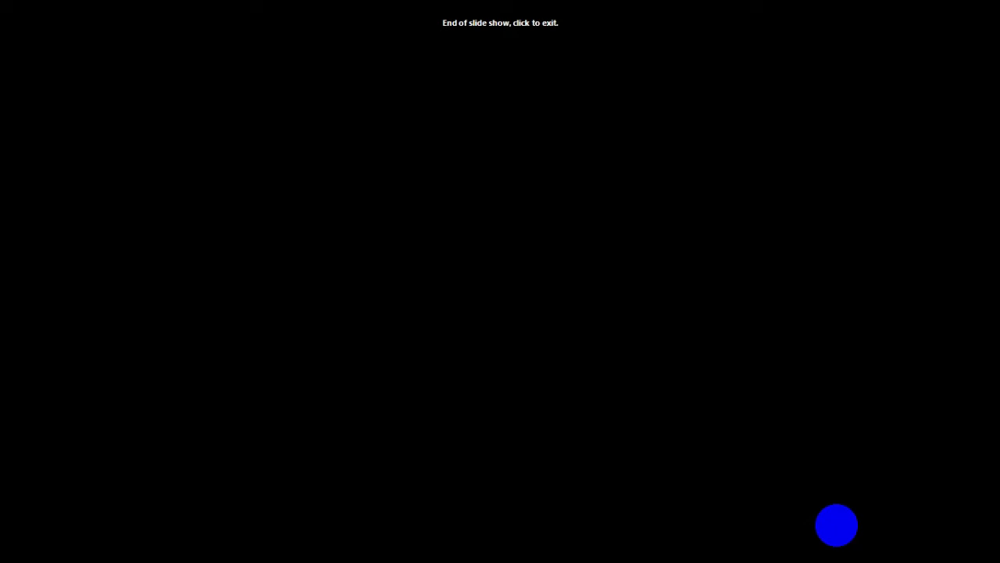
left_click(834, 521)
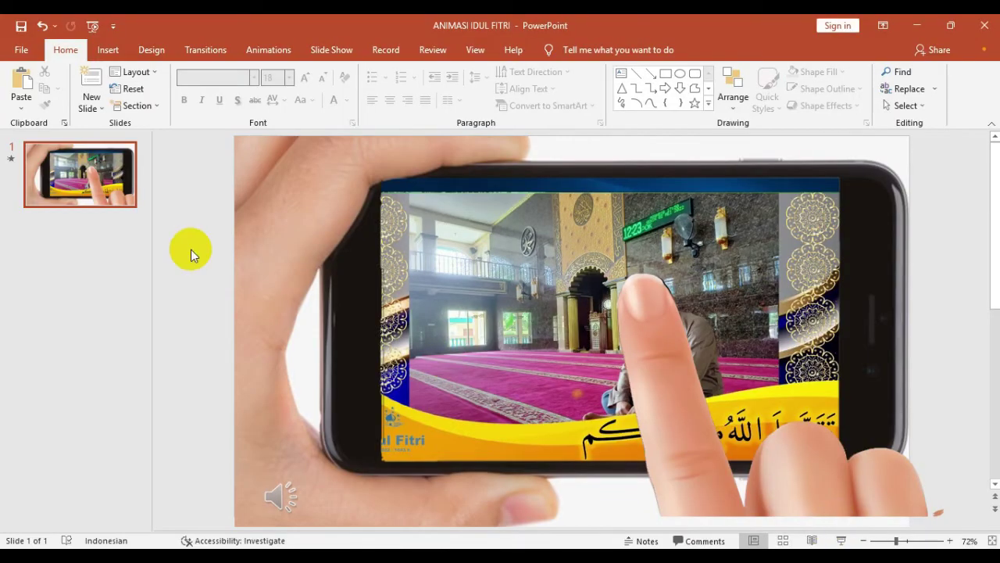
left_click(346, 352)
Step: Export the presentation as a Full HD (1080p) video through File > Export > Create a Video
left_click(336, 258)
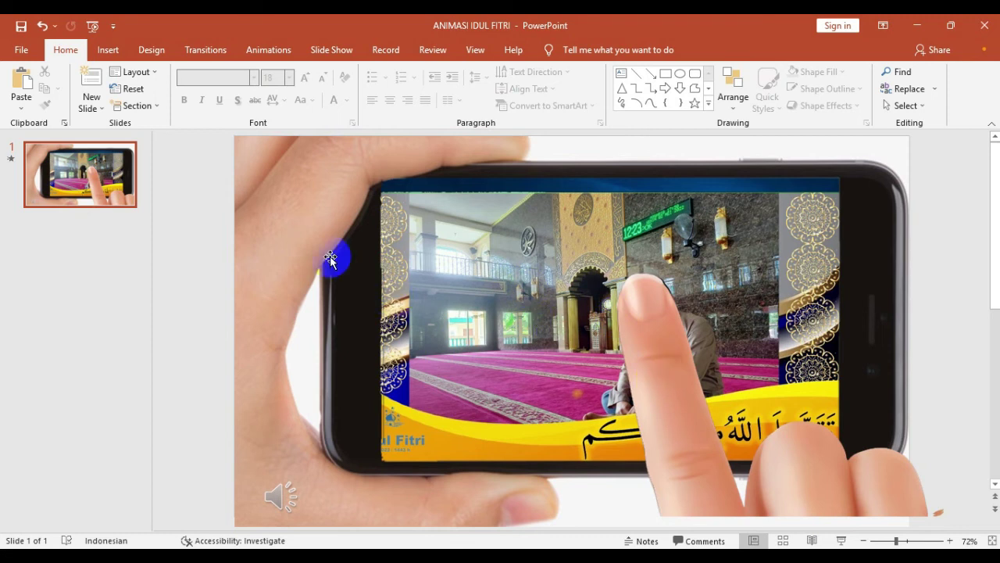
left_click(22, 52)
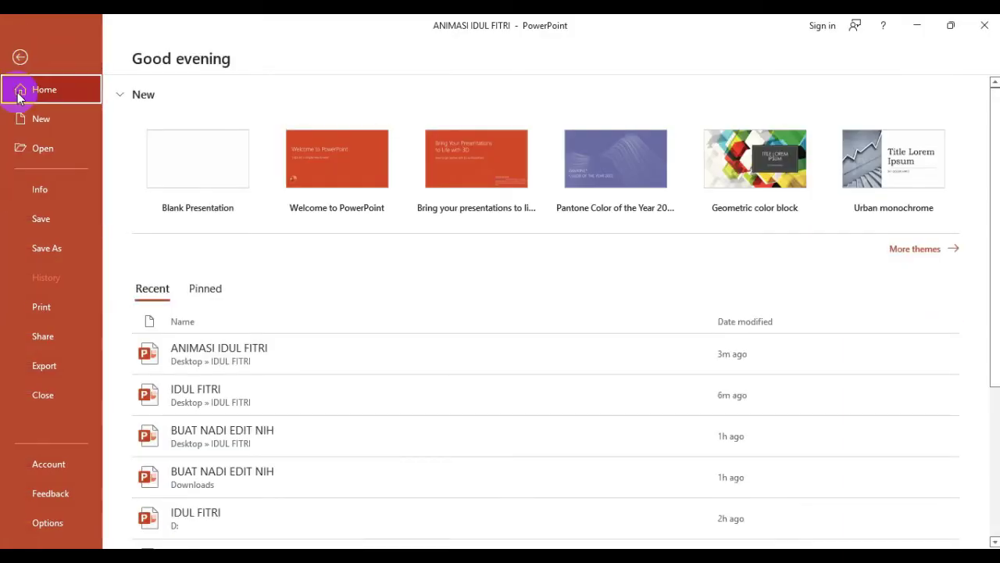
left_click(48, 368)
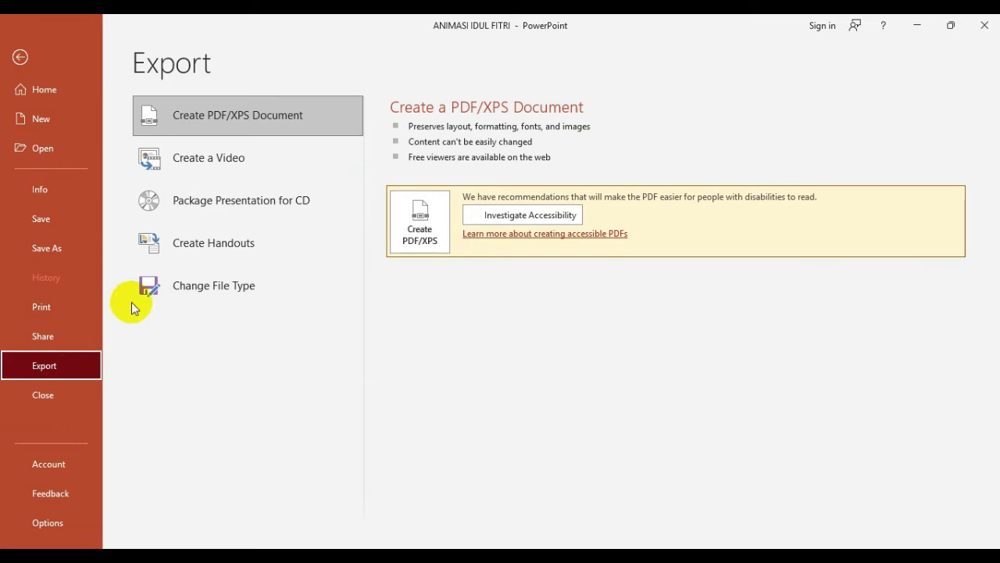
left_click(200, 160)
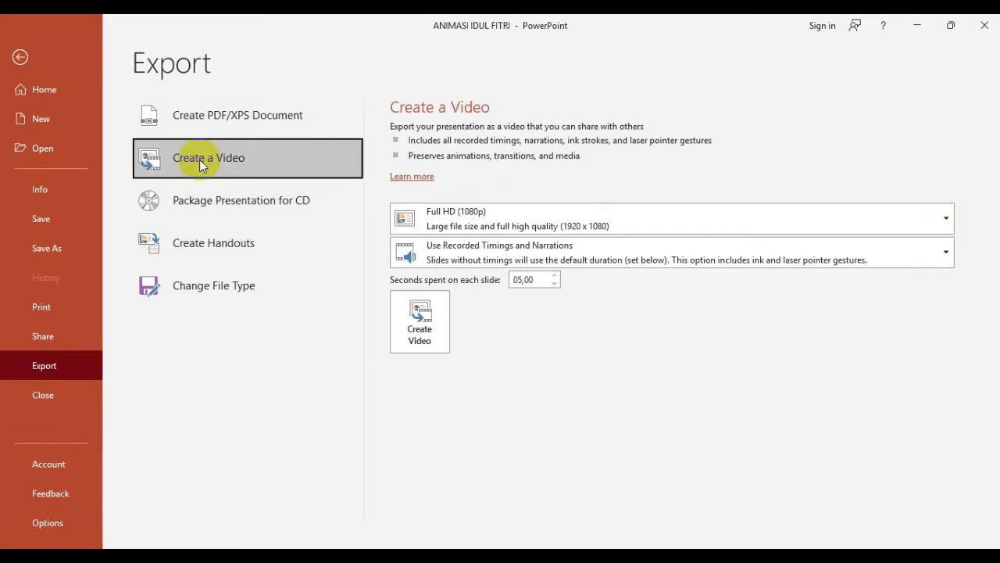
left_click(433, 330)
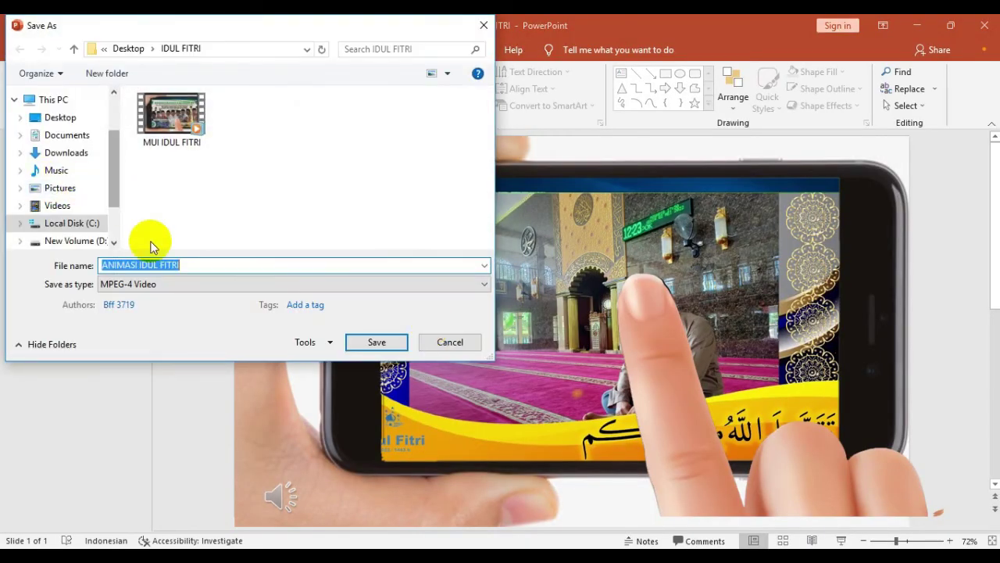
Step: Save the video as 'ANIMASI IDUL FITRI OK' on the Desktop in MPEG-4 format
left_click(195, 264)
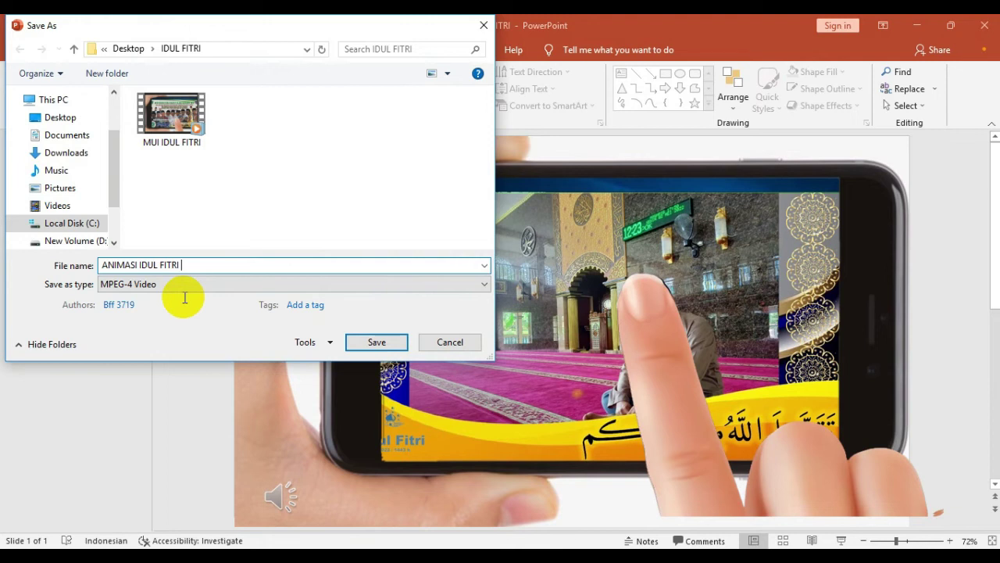
type("OK")
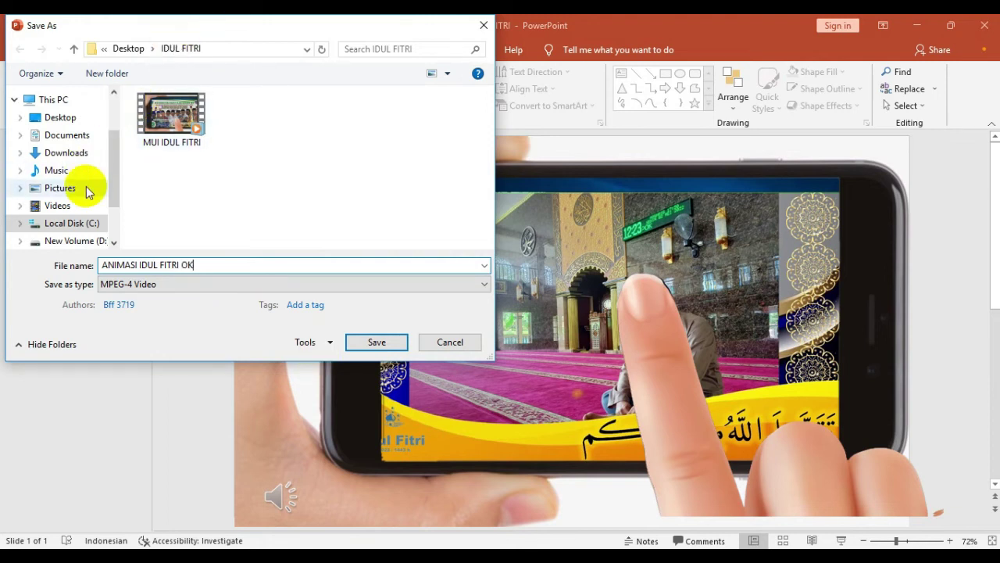
left_click(61, 118)
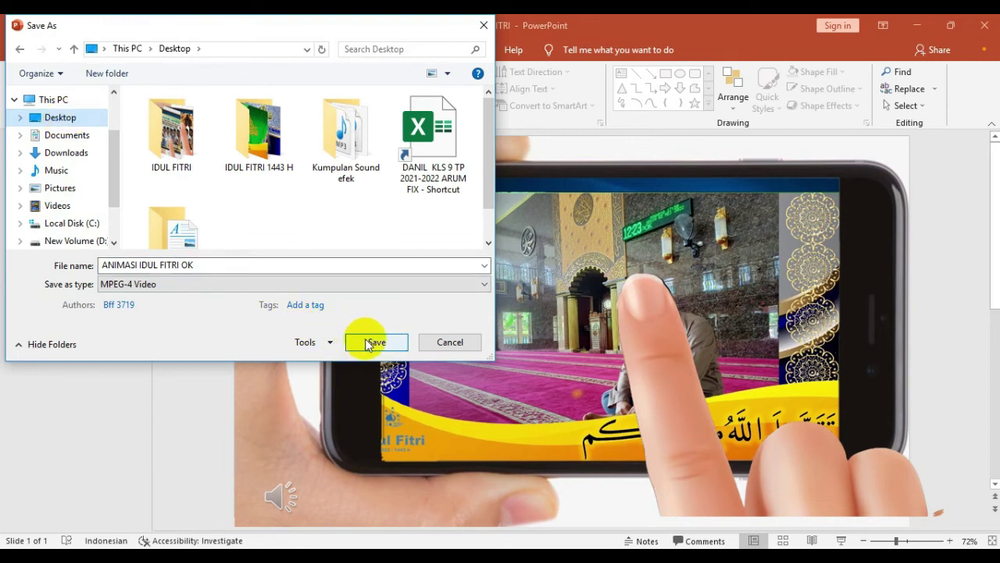
left_click(471, 285)
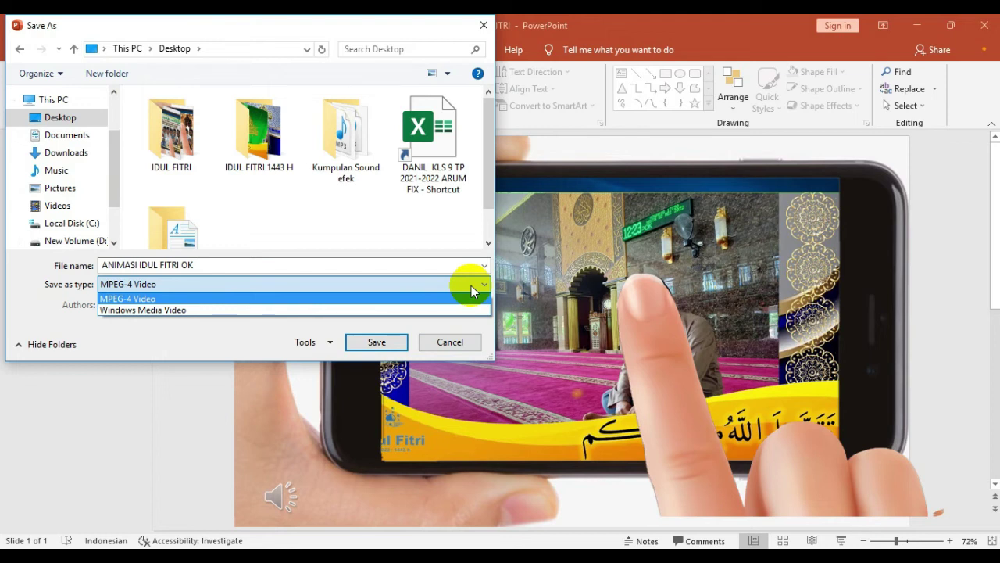
left_click(471, 285)
left_click(370, 343)
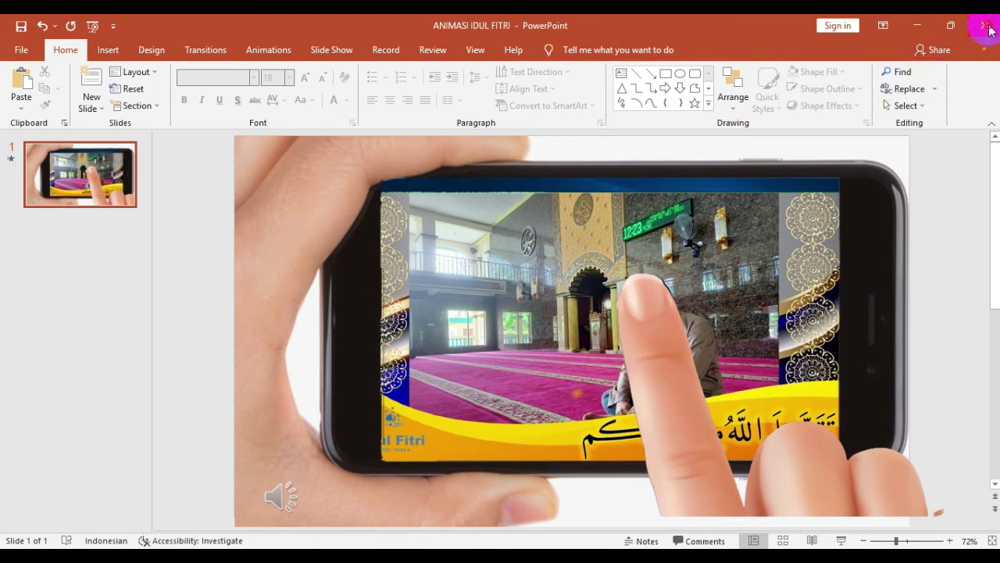
Step: Close PowerPoint without saving, close the IDUL FITRI folder, and play the ANIMASI IDUL FITRI OK video
left_click(986, 28)
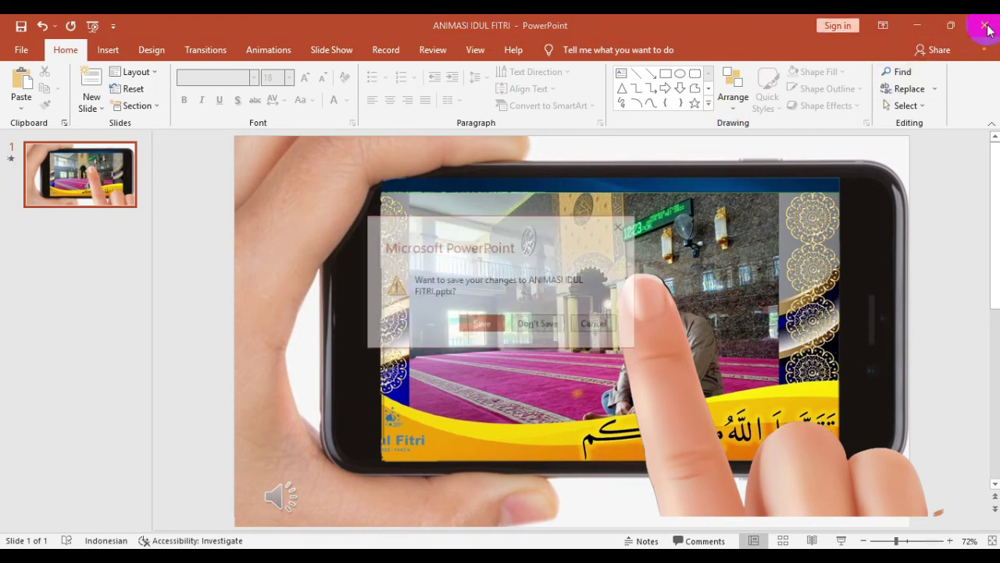
left_click(544, 325)
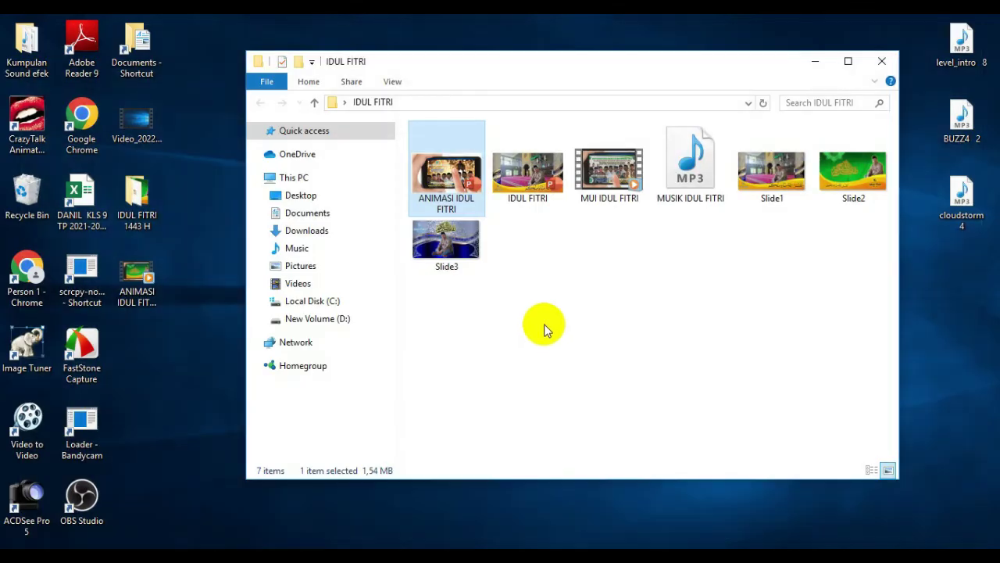
left_click(883, 62)
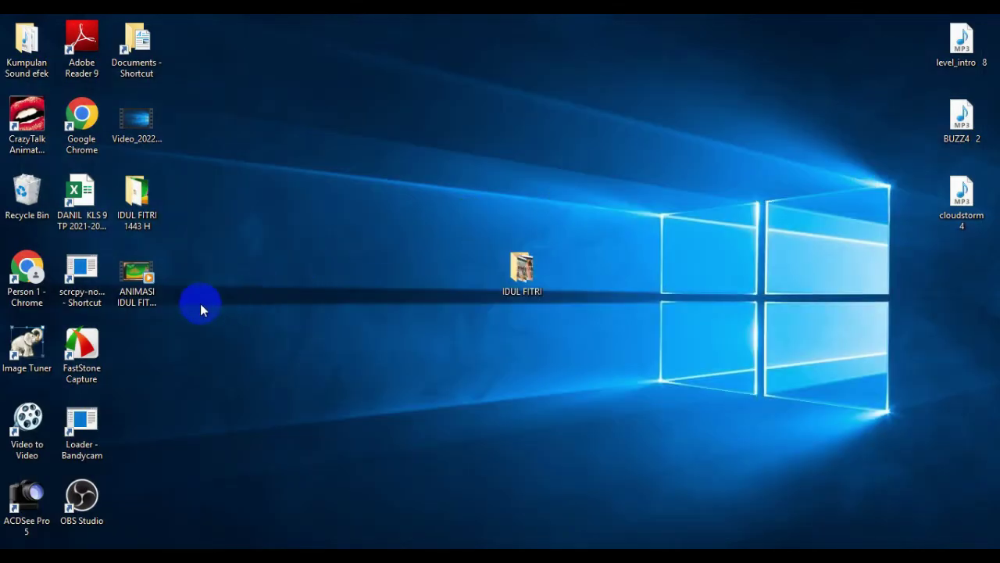
left_click(141, 282)
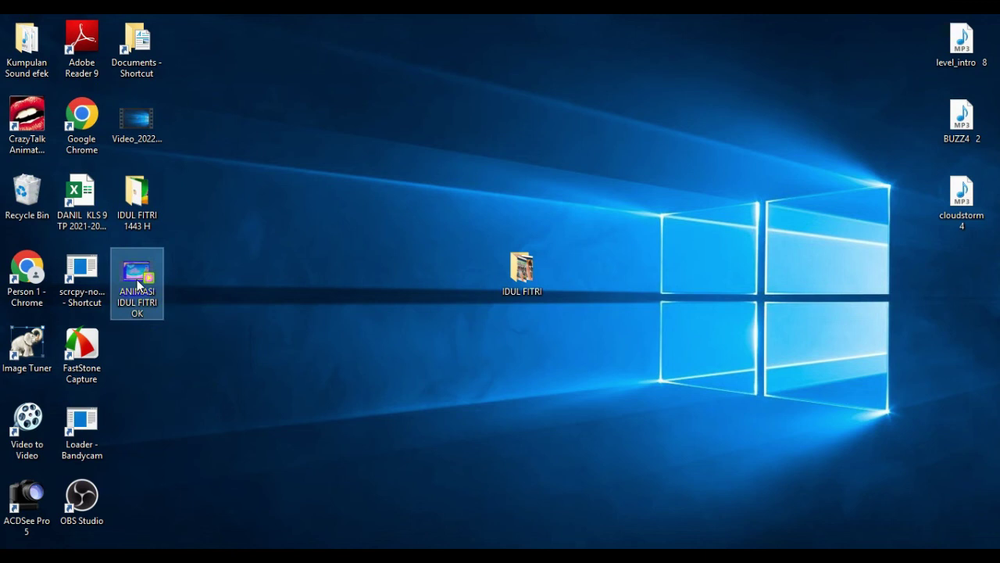
left_click(139, 273)
double_click(139, 274)
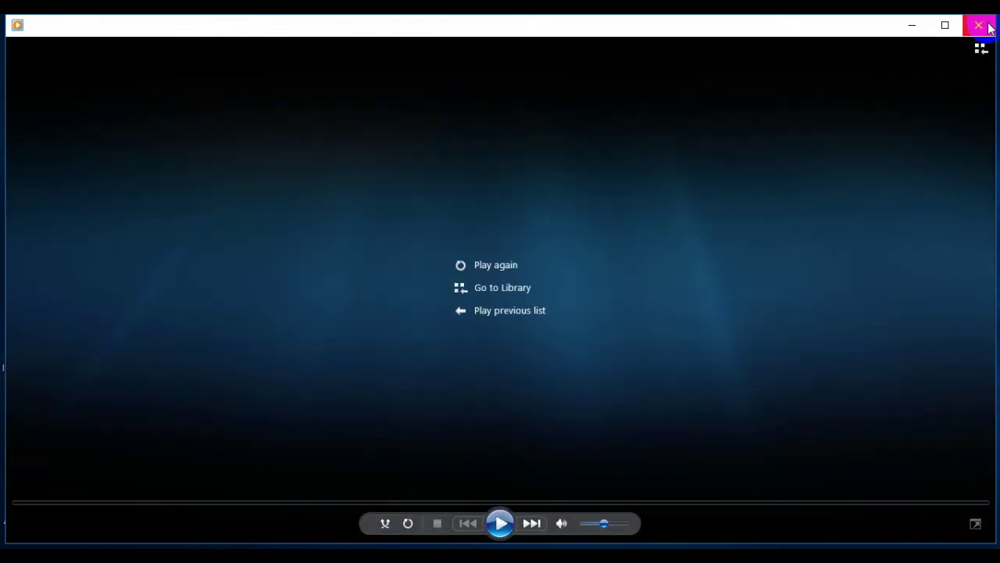
left_click(980, 25)
left_click(571, 388)
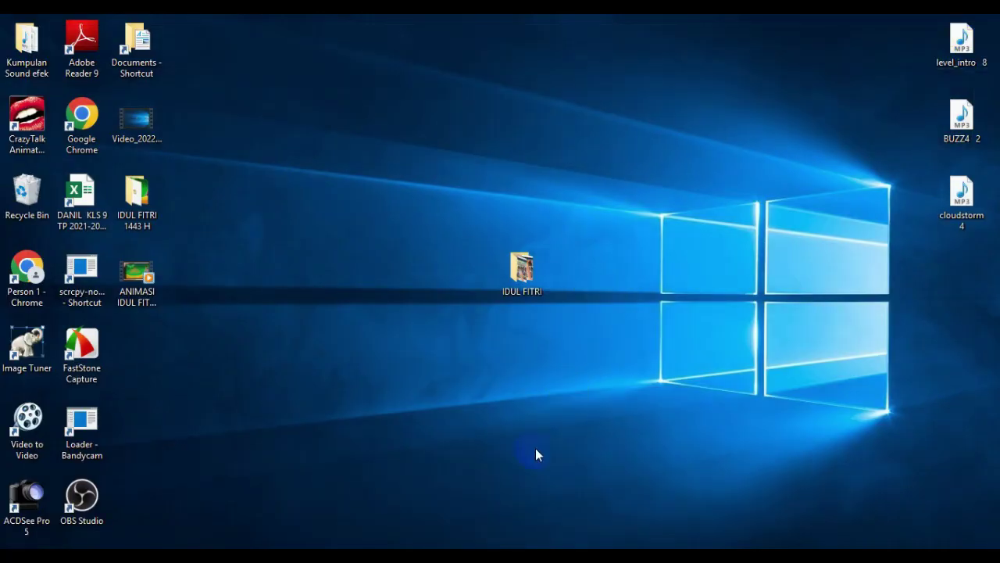
left_click(608, 347)
Step: Open the ANIMASI IDUL FITRI presentation from the Desktop's IDUL FITRI folder
double_click(141, 191)
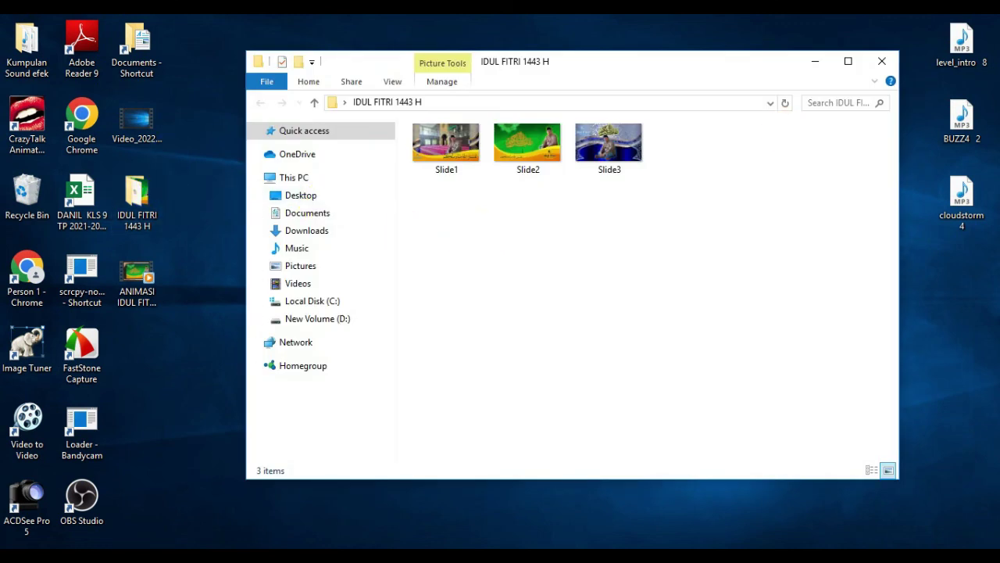
left_click(893, 65)
double_click(522, 272)
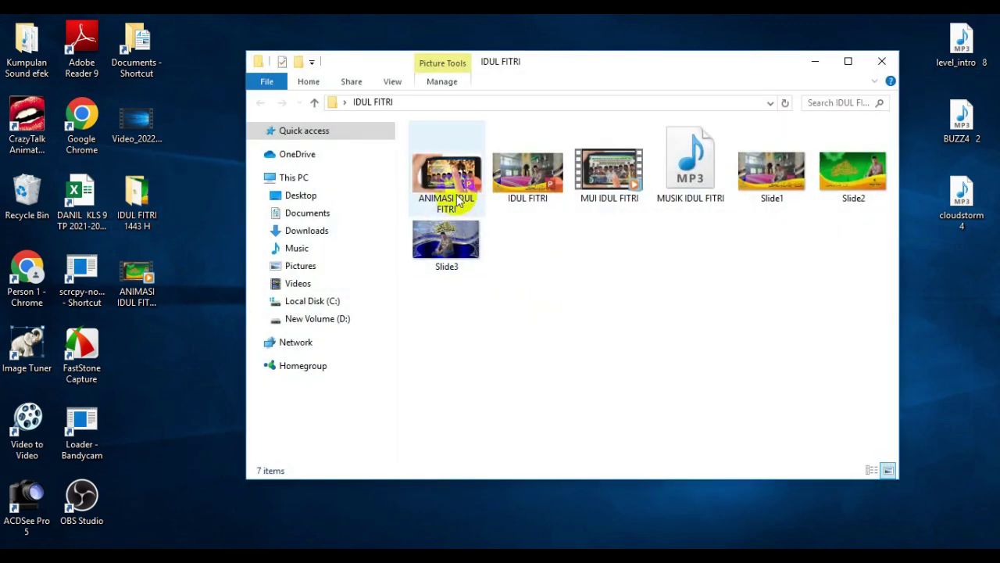
double_click(453, 182)
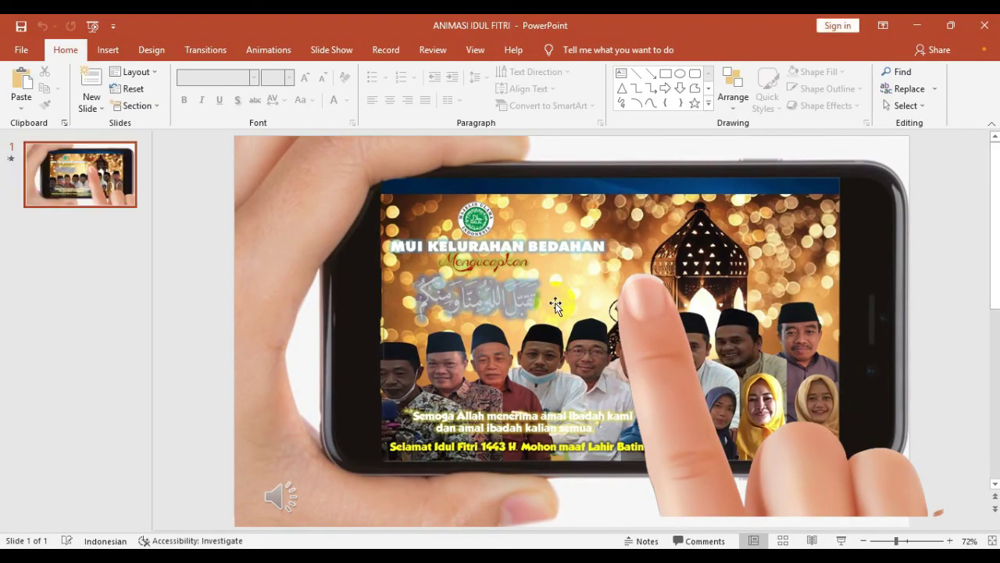
Step: Select the whole phone-in-hand picture on the reopened ANIMASI IDUL FITRI slide
left_click(555, 305)
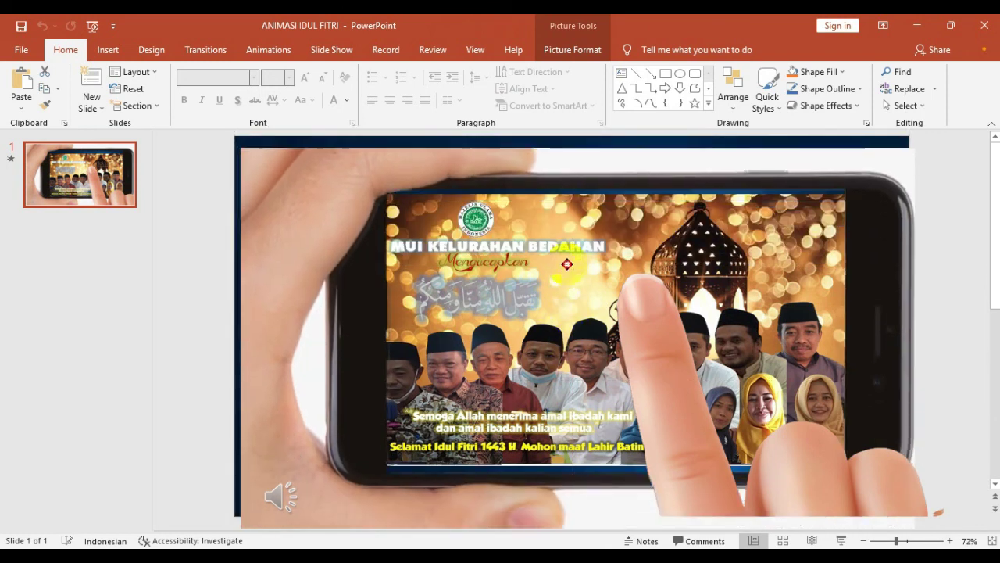
left_click(565, 255)
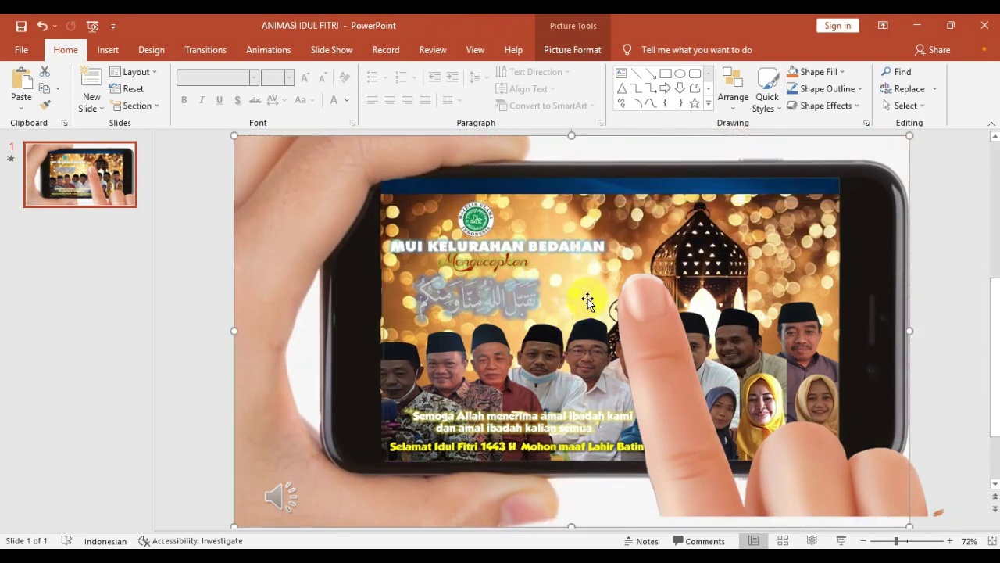